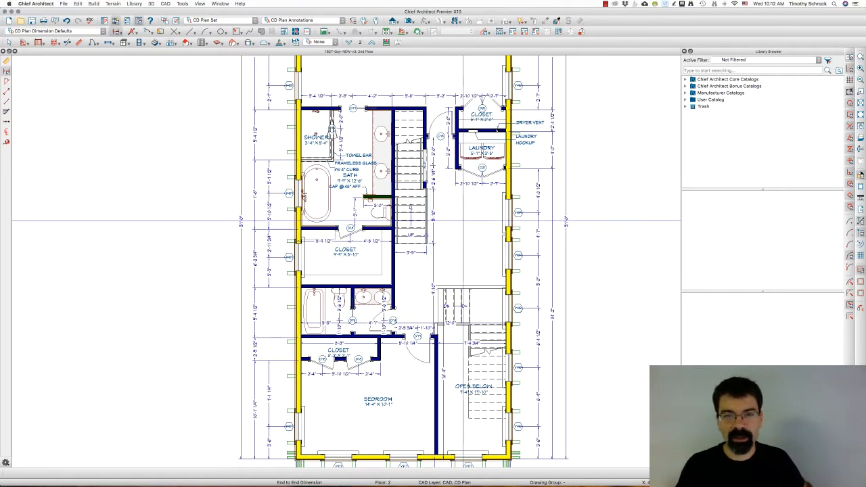
# - Create a perspective full overview of the house and examine the stacked windows beneath the roof eave
pyautogui.click(407, 20)
pyautogui.click(419, 52)
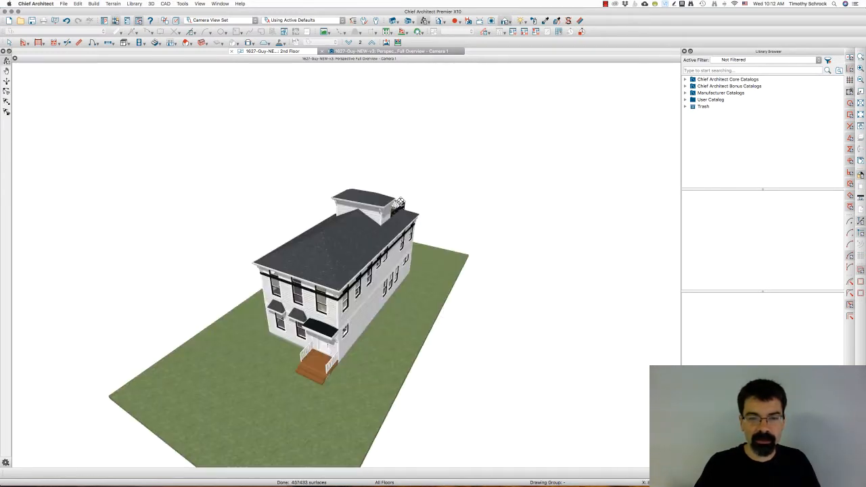
pyautogui.moveTo(404, 201); pyautogui.dragTo(359, 210)
pyautogui.scroll(5, 364, 248)
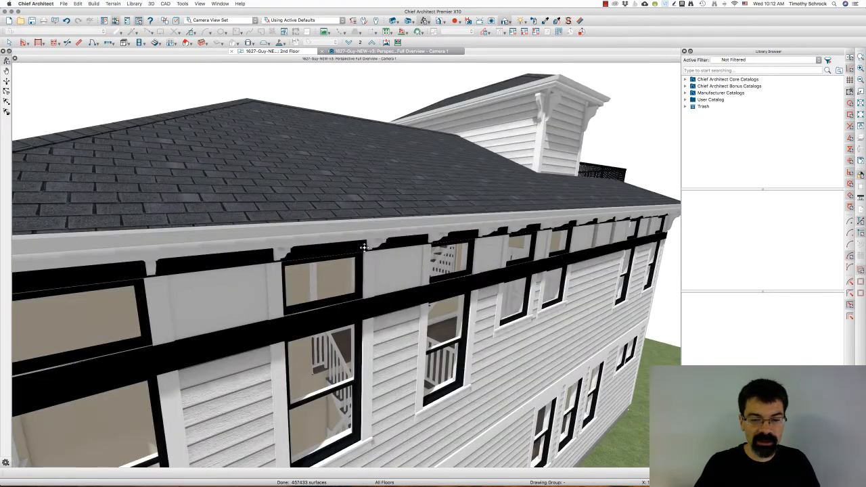
pyautogui.scroll(-5, 364, 248)
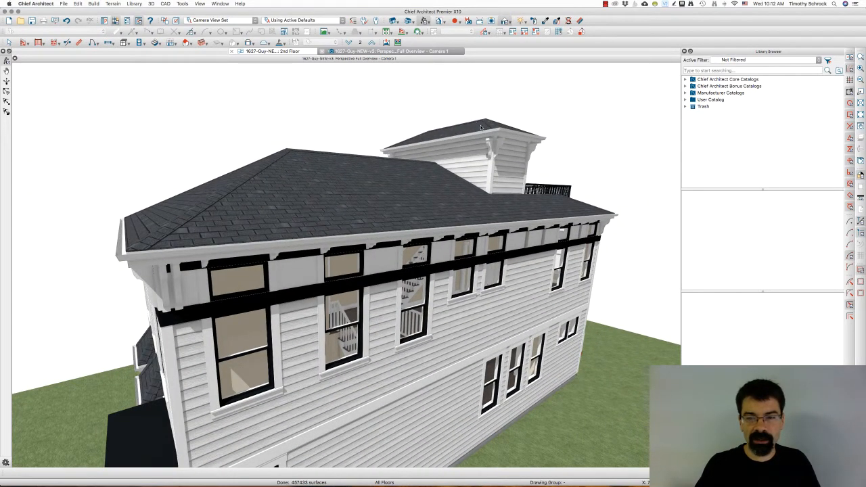
pyautogui.press('super+w')
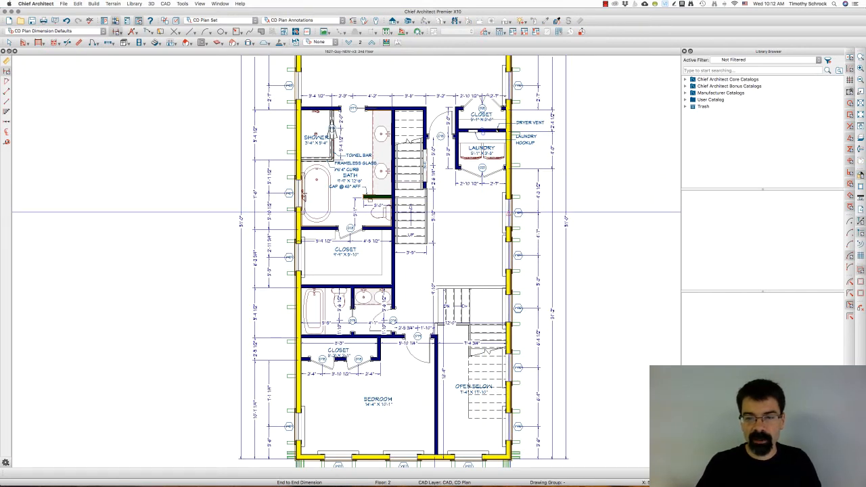
# - Inspect the W09 windows in the exterior wall near the laundry on the second-floor plan
pyautogui.press('space')
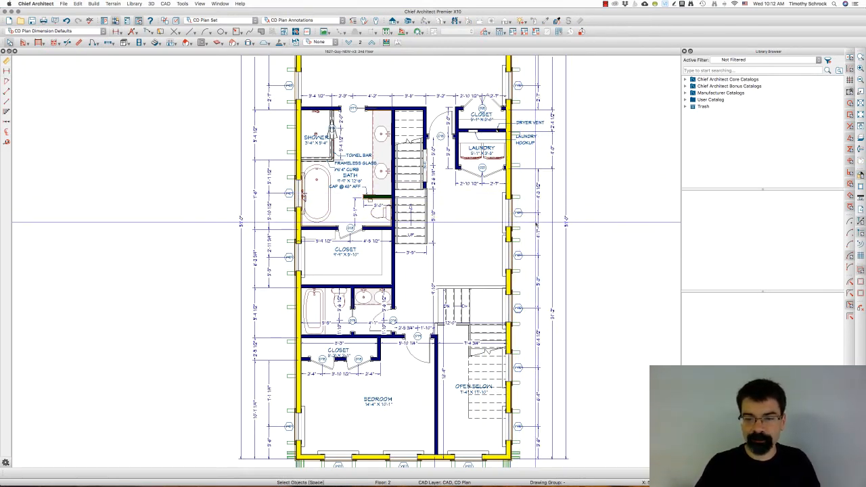
pyautogui.scroll(3, 520, 212)
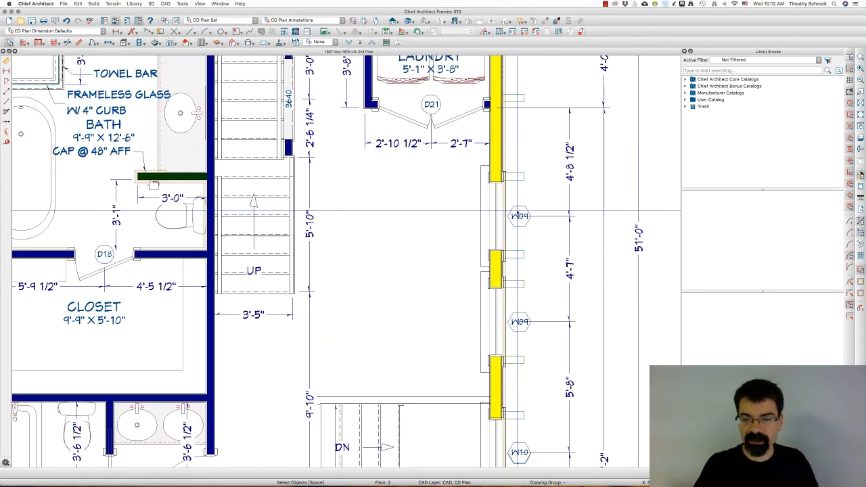
pyautogui.scroll(2, 520, 214)
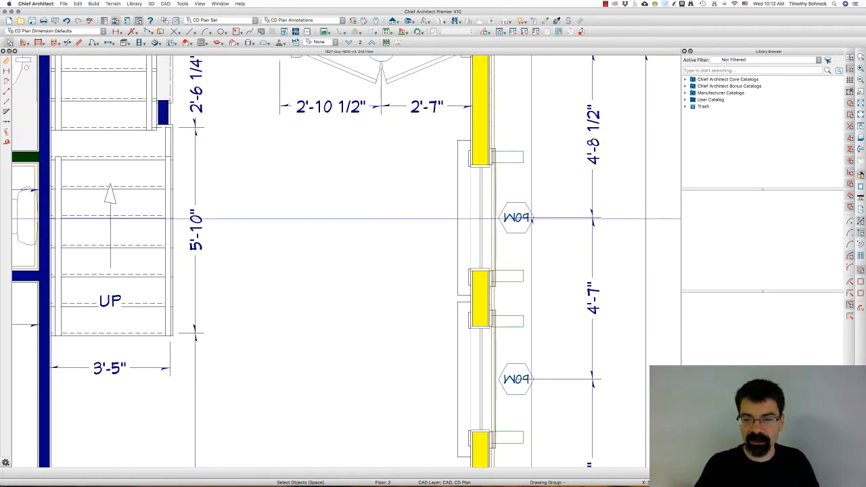
pyautogui.scroll(-5, 532, 219)
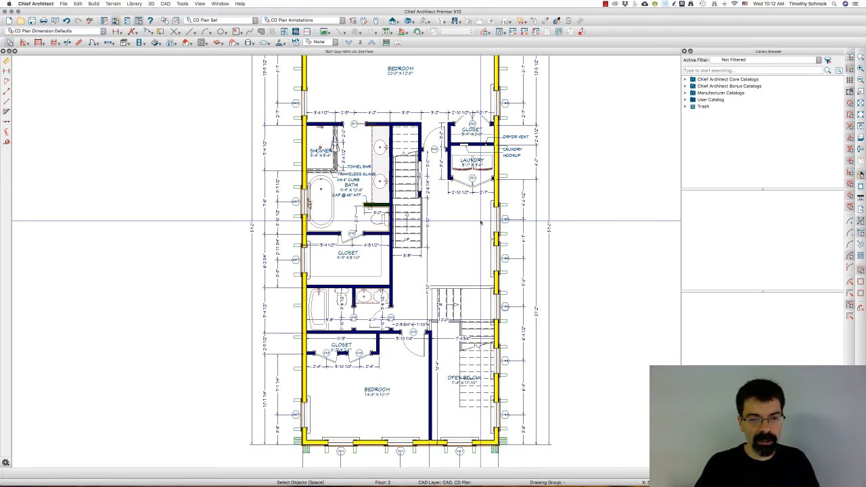
# - Reopen the perspective full overview and check the vertical stacking option of the lower double-hung window nearest the front corner
pyautogui.scroll(-1, 480, 232)
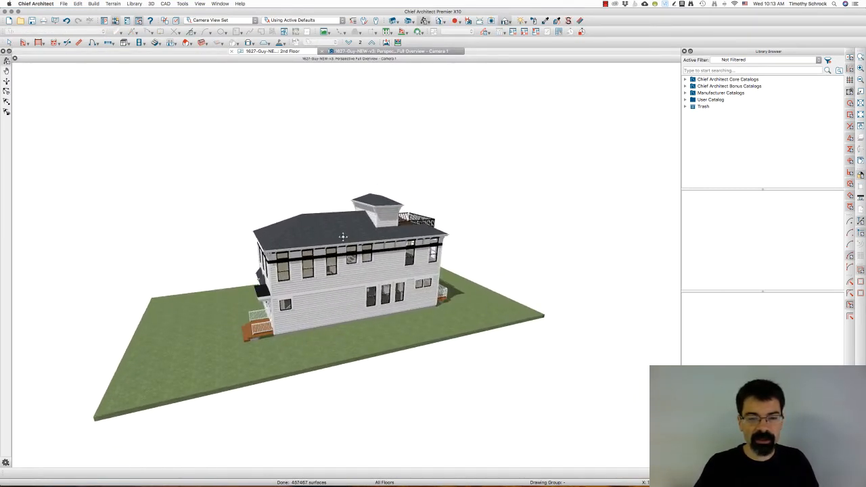
pyautogui.scroll(5, 310, 245)
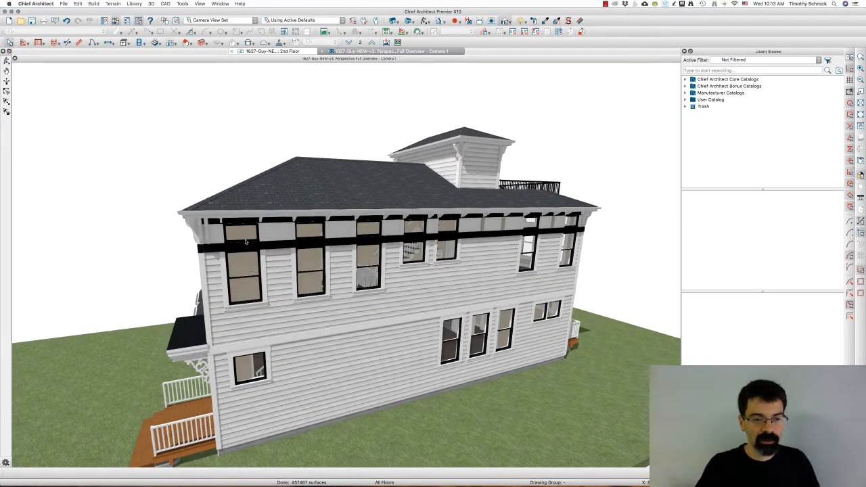
pyautogui.doubleClick(248, 267)
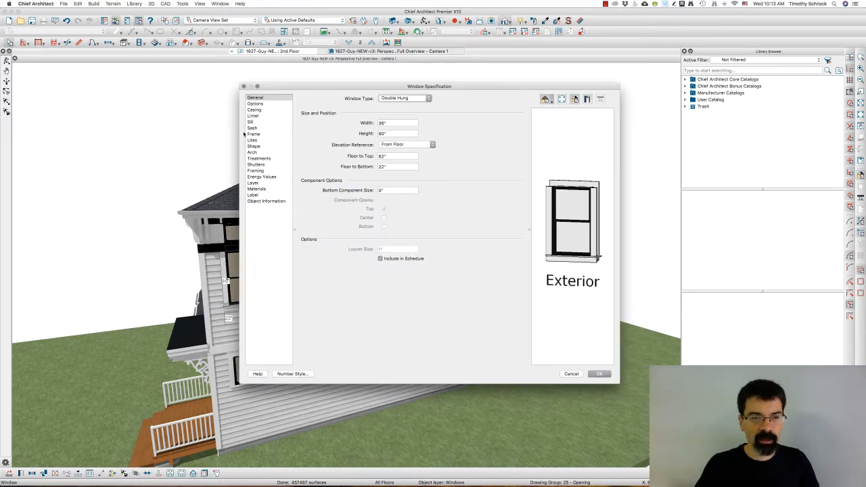
pyautogui.click(259, 103)
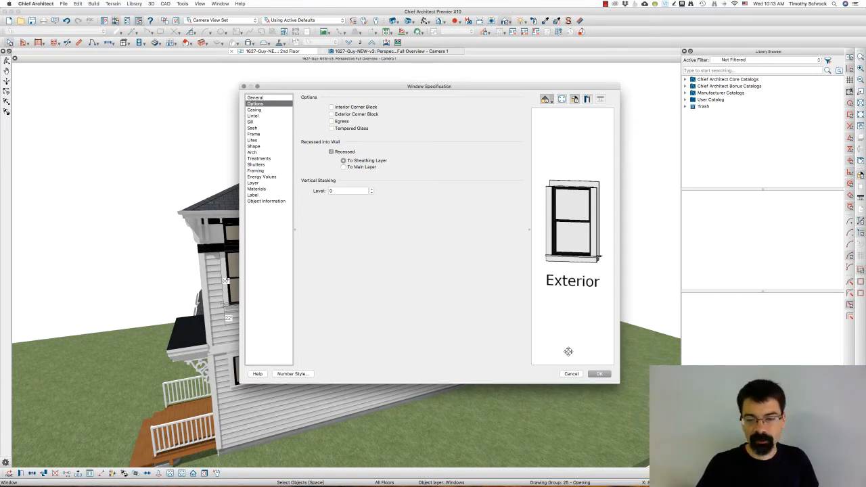
pyautogui.click(571, 374)
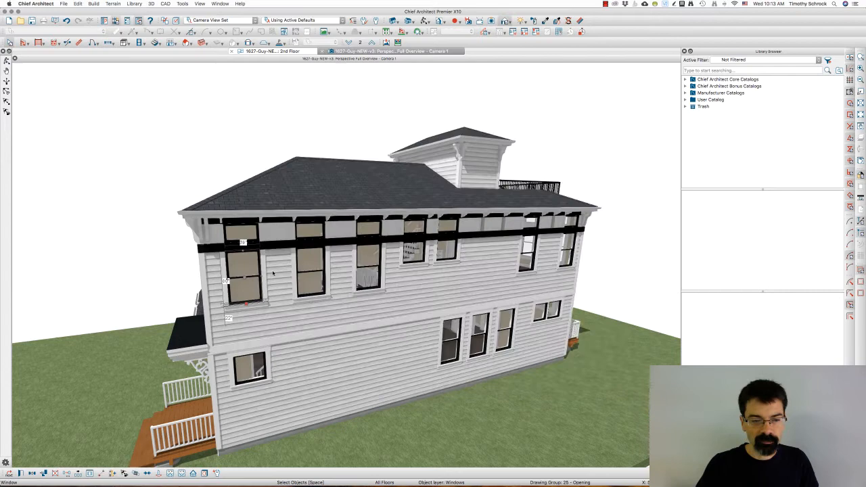
# - Check the vertical stacking option of the fixed-glass window above the front-corner double-hung window
pyautogui.doubleClick(242, 232)
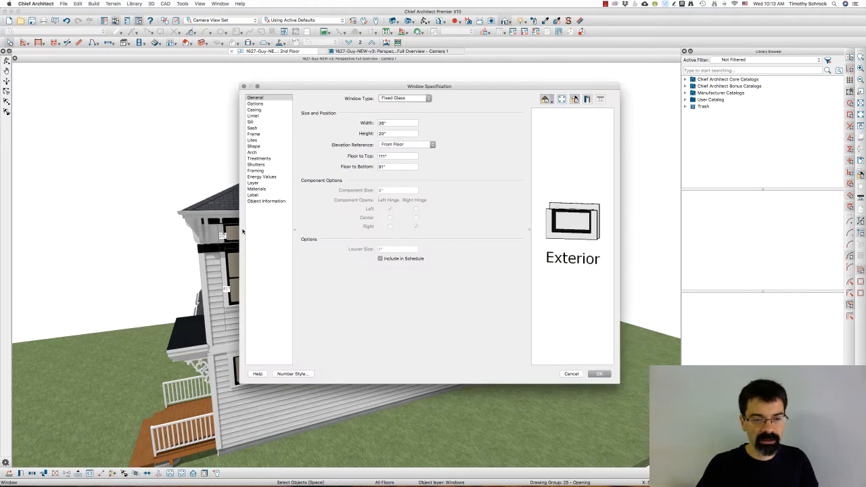
pyautogui.click(256, 103)
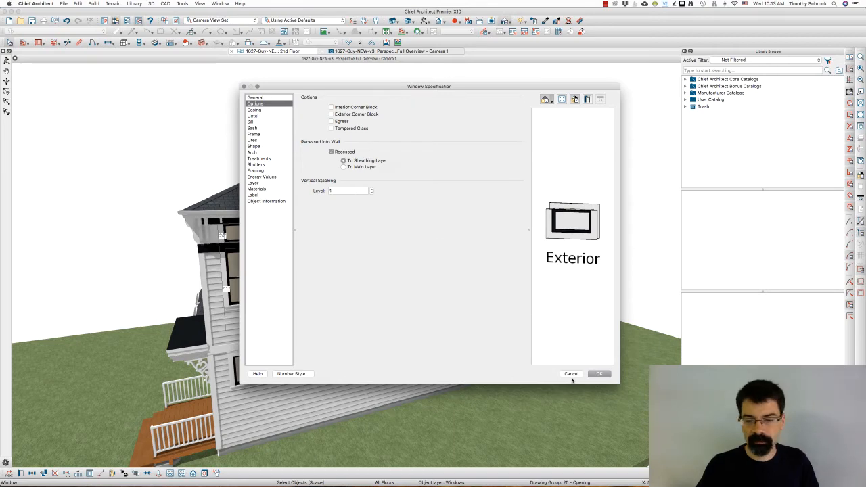
pyautogui.click(572, 375)
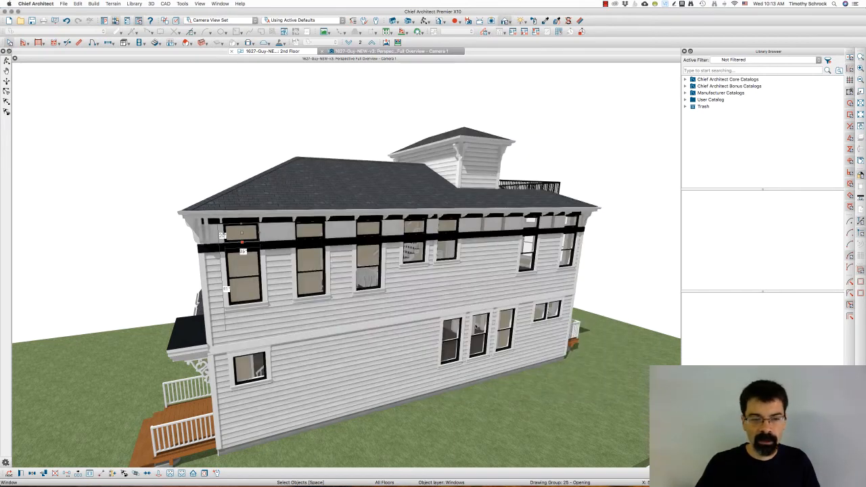
# - In the second-floor plan, paste a copy of the fixed-glass window into the bedroom's exterior wall between the two W08 windows above the shower
pyautogui.click(292, 52)
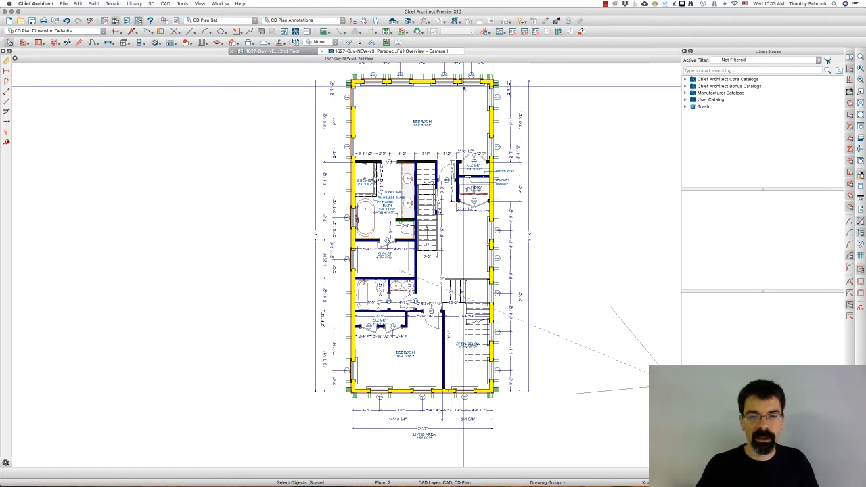
pyautogui.scroll(2, 465, 85)
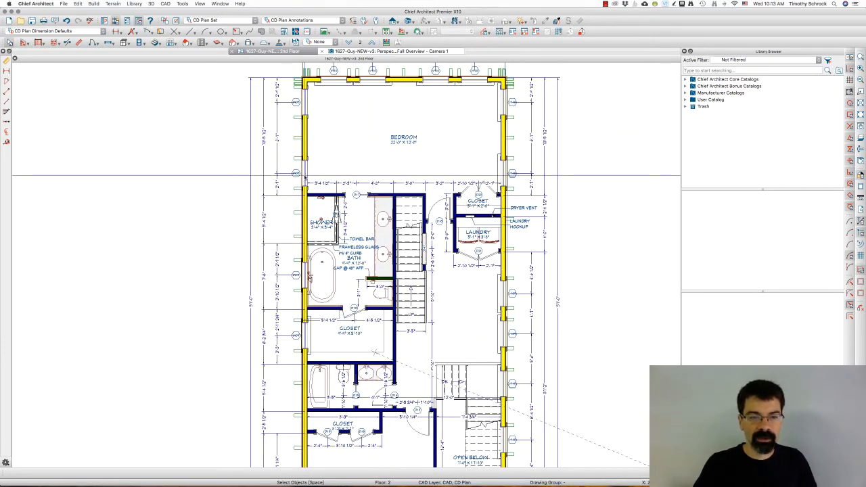
pyautogui.press('w')
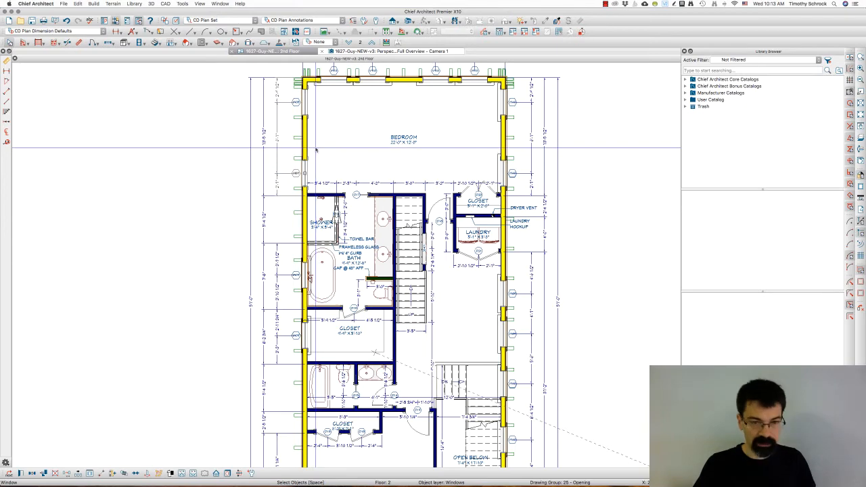
pyautogui.scroll(2, 316, 150)
pyautogui.press('super+v')
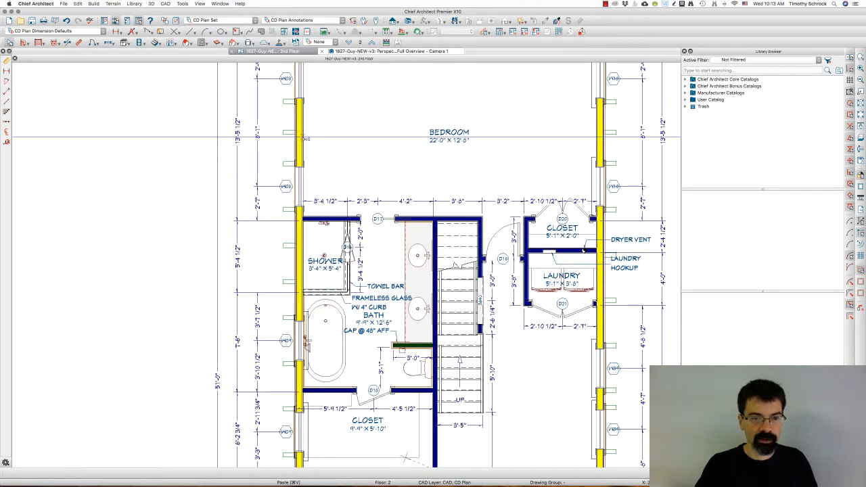
pyautogui.click(305, 137)
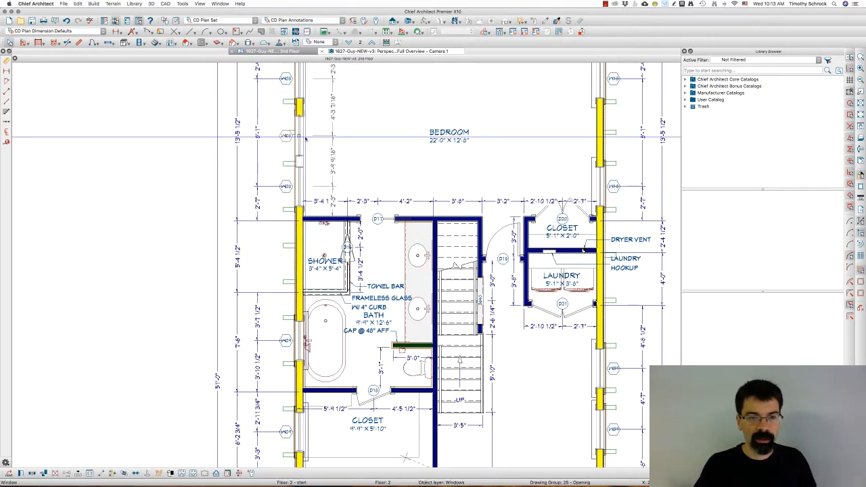
# - Review the size and vertical stacking level of the pasted fixed-glass window in its specification
pyautogui.doubleClick(305, 139)
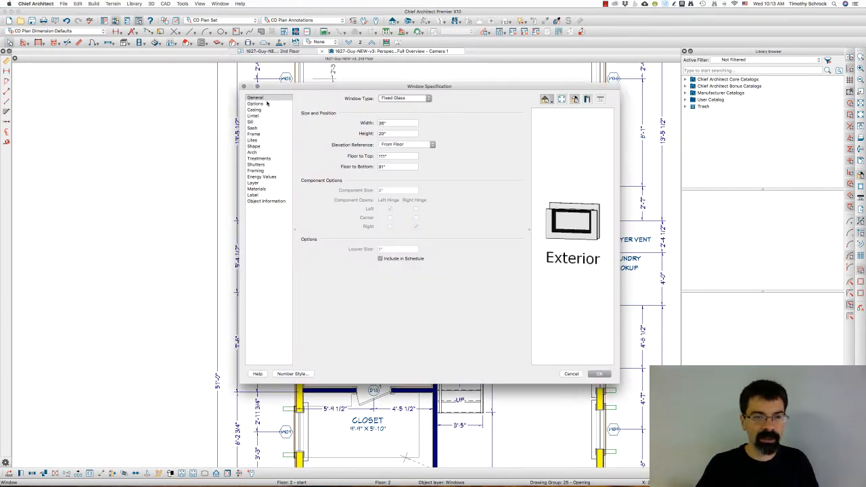
pyautogui.click(255, 104)
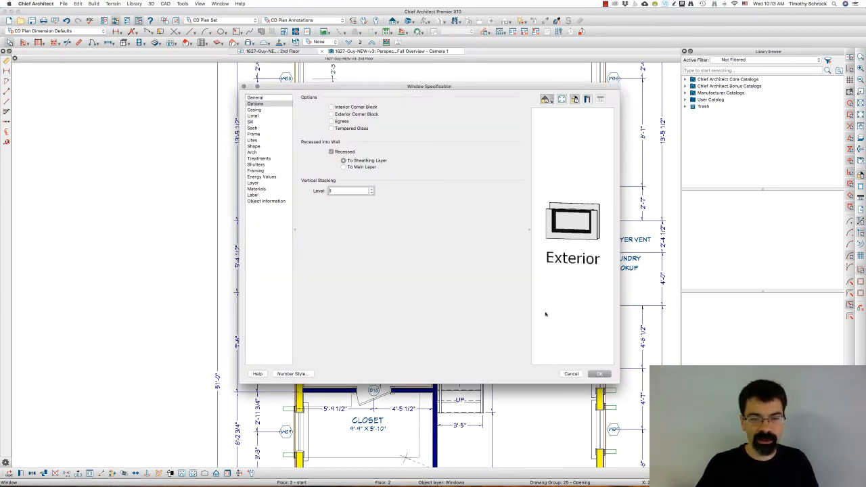
pyautogui.click(600, 374)
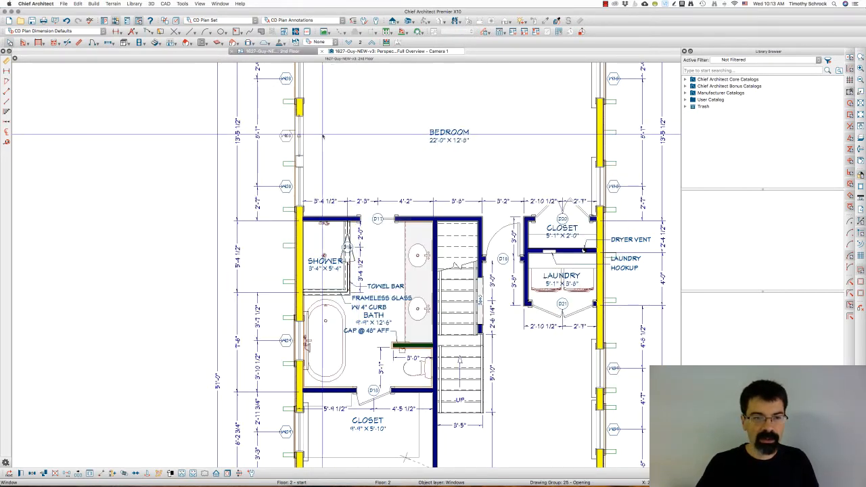
# - Select the pasted window and the neighbouring W08 window in turn to compare their plan symbols
pyautogui.scroll(2, 284, 128)
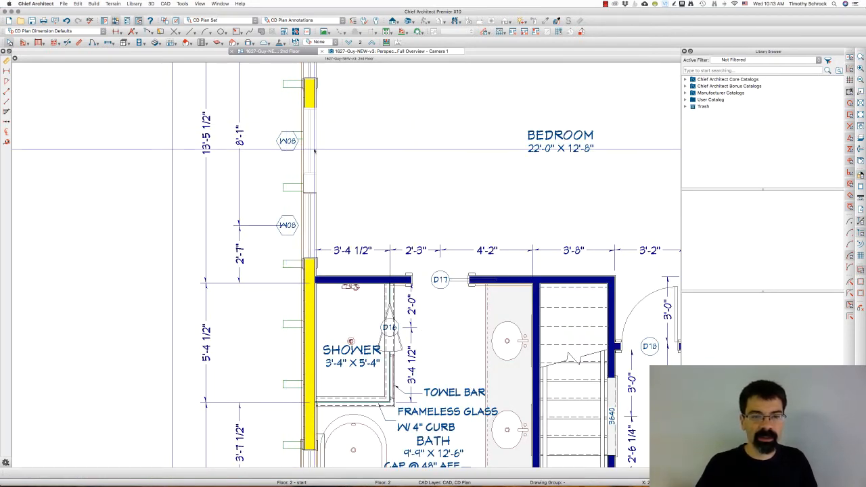
pyautogui.scroll(2, 302, 113)
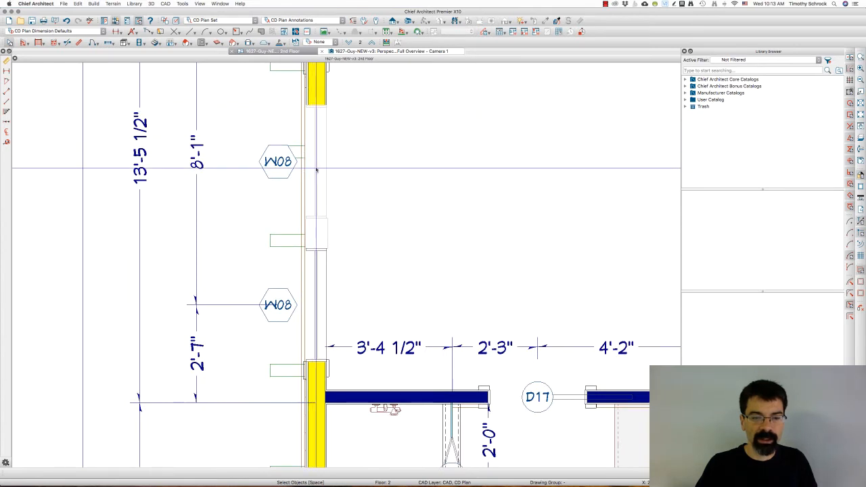
pyautogui.click(319, 296)
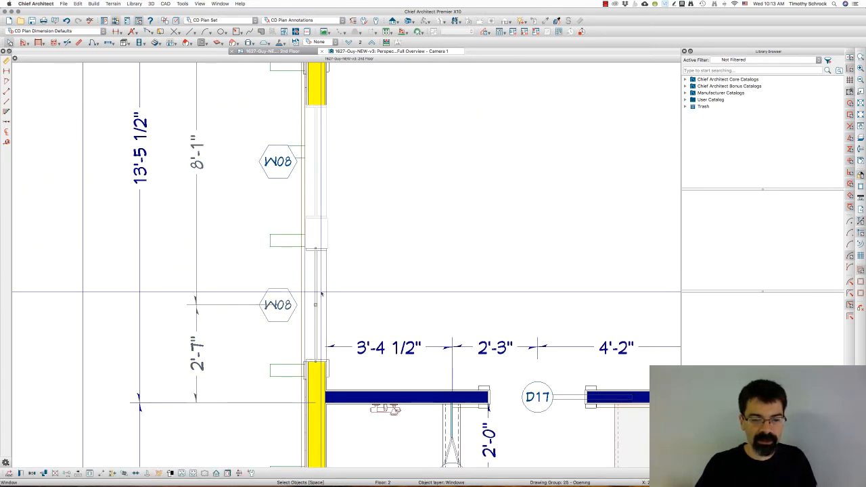
pyautogui.click(319, 175)
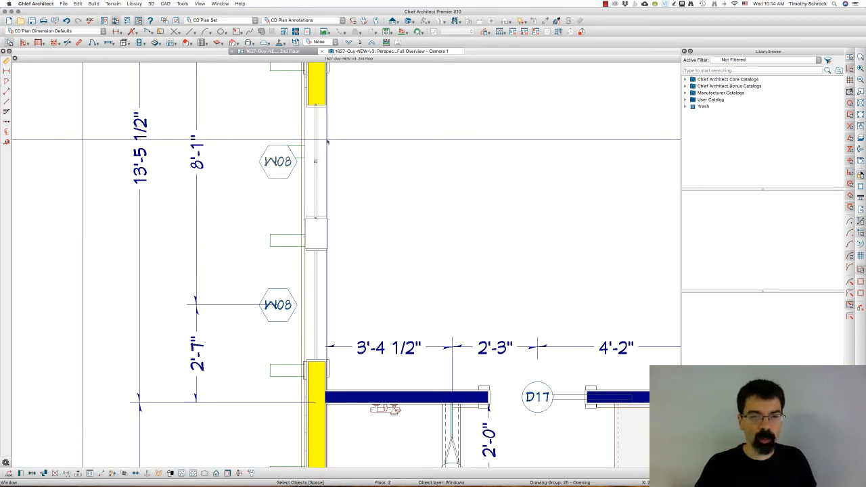
pyautogui.press('Escape')
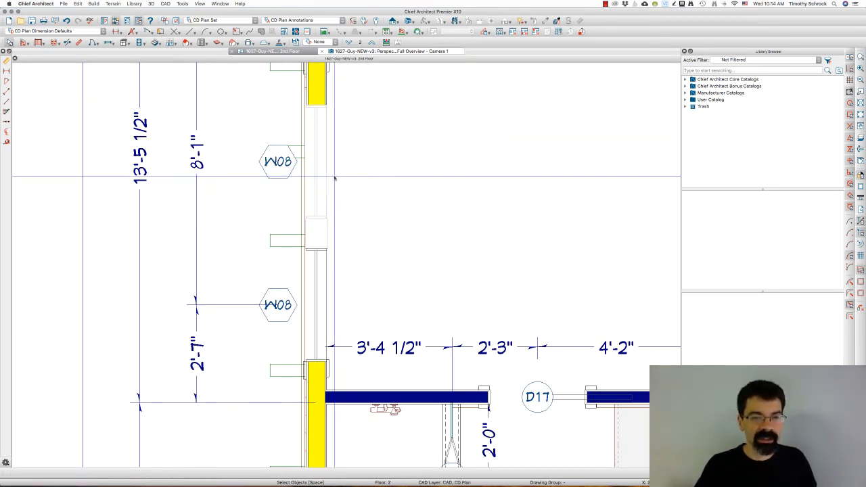
pyautogui.click(317, 214)
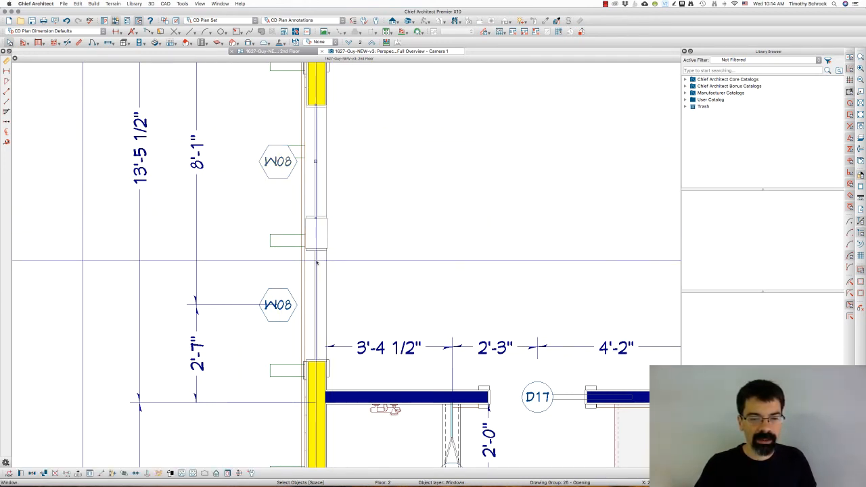
pyautogui.press('Delete')
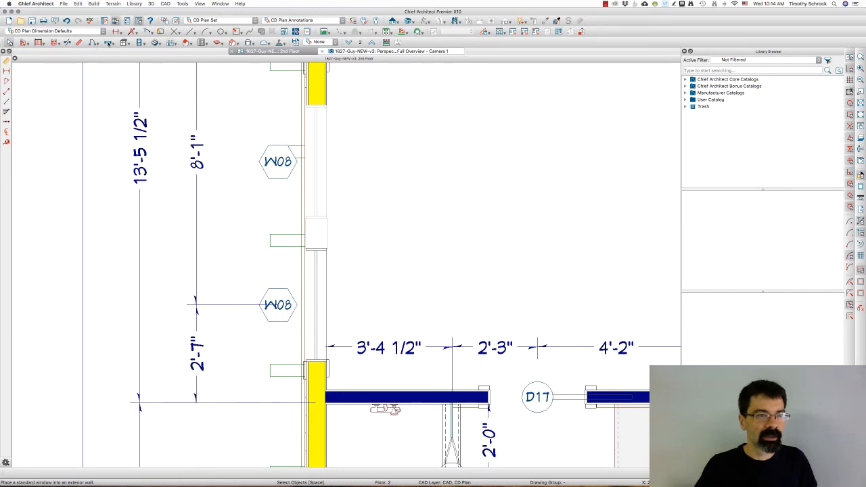
# - Set the default vertical stacking level for windows to 1
pyautogui.click(109, 42)
pyautogui.doubleClick(109, 43)
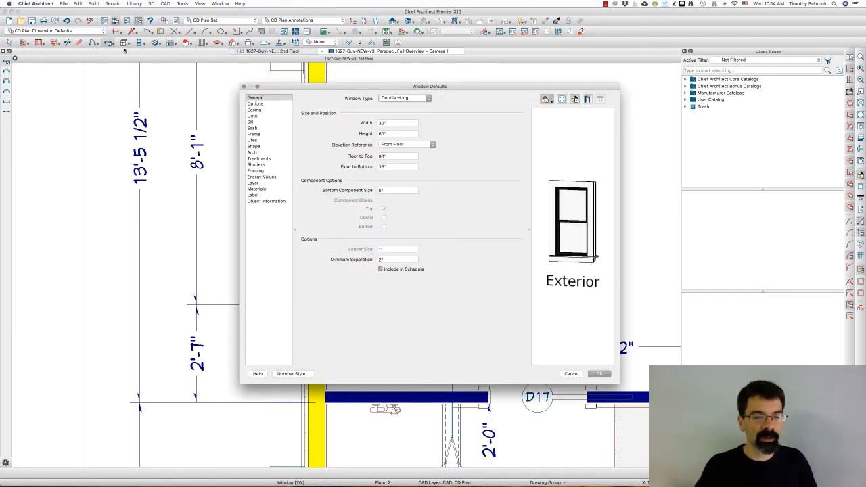
pyautogui.click(256, 104)
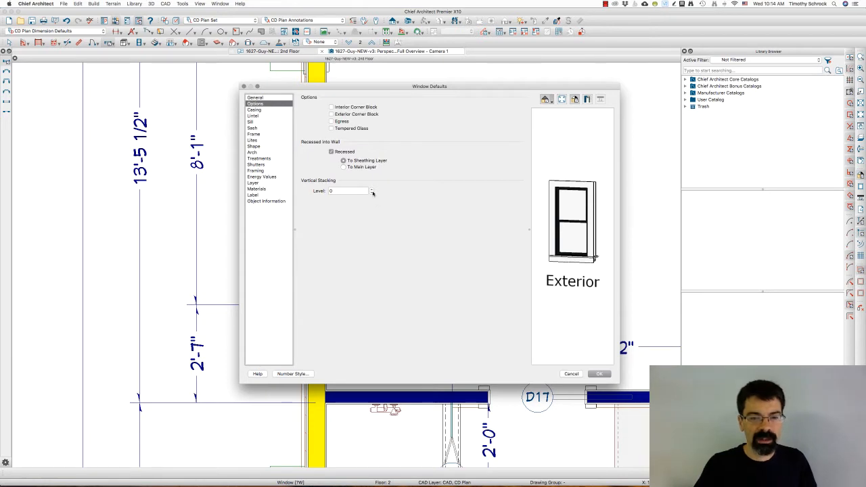
pyautogui.click(372, 190)
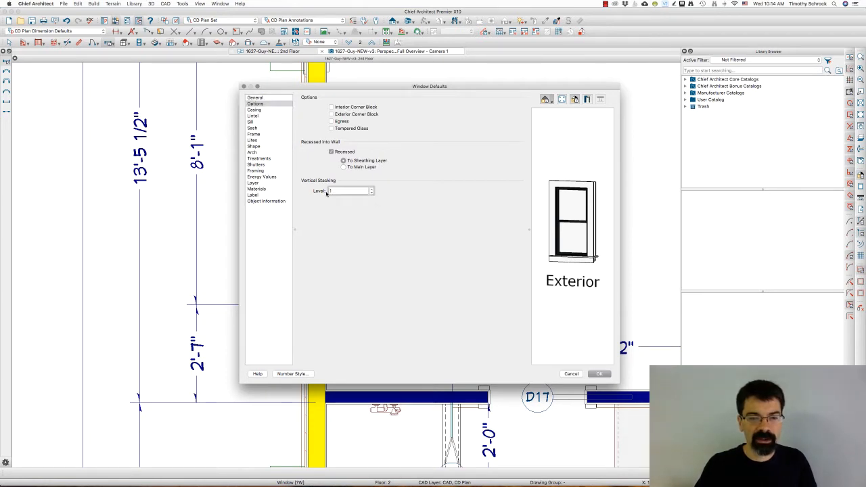
pyautogui.click(600, 374)
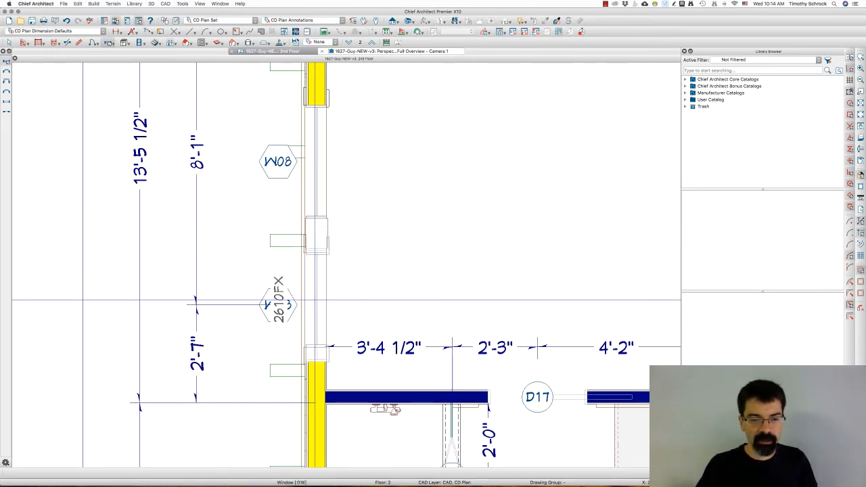
# - Place a window over the lower W08 in the bedroom's exterior wall and shift it along the wall, about 4' from the pasted window
pyautogui.click(316, 300)
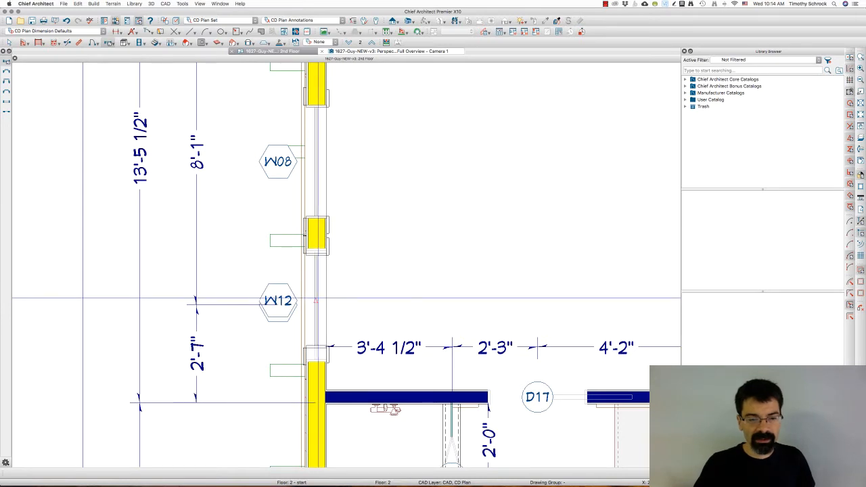
pyautogui.click(318, 303)
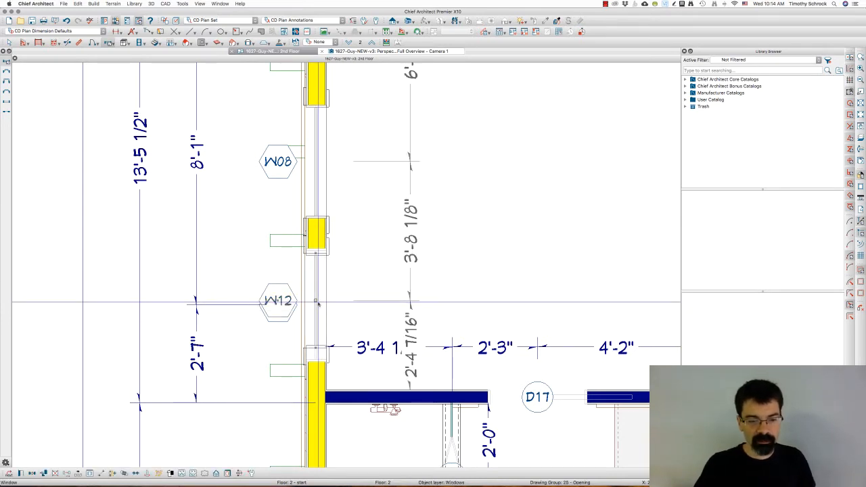
pyautogui.moveTo(318, 303); pyautogui.dragTo(316, 313)
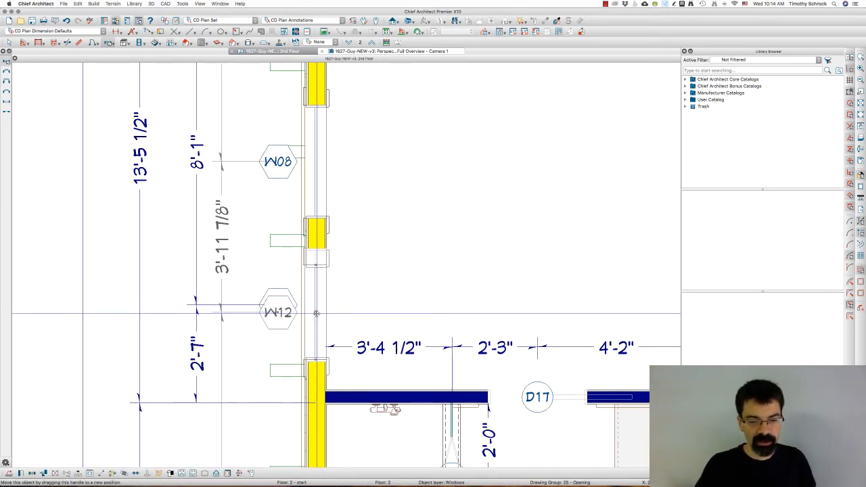
pyautogui.press('Escape')
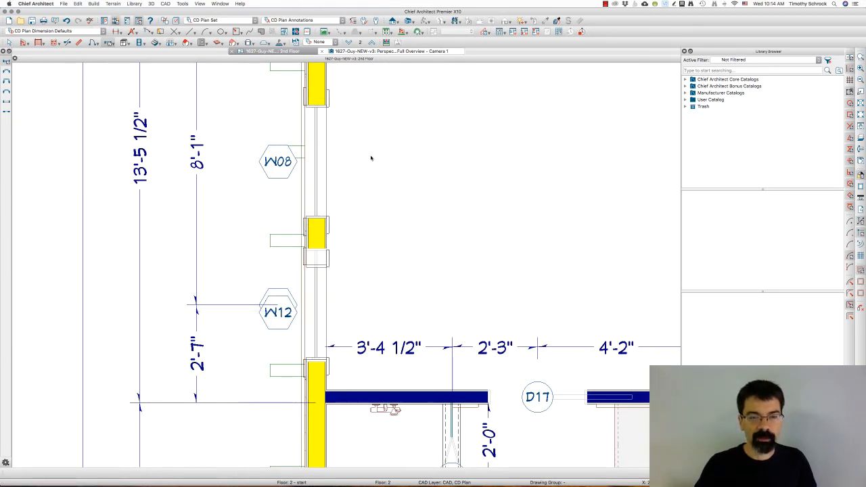
# - In the 3D camera view, lower the newly placed 30" by 12" window below the black trim band, to about 54" above the floor
pyautogui.hotkey('ctrl', 'Tab')
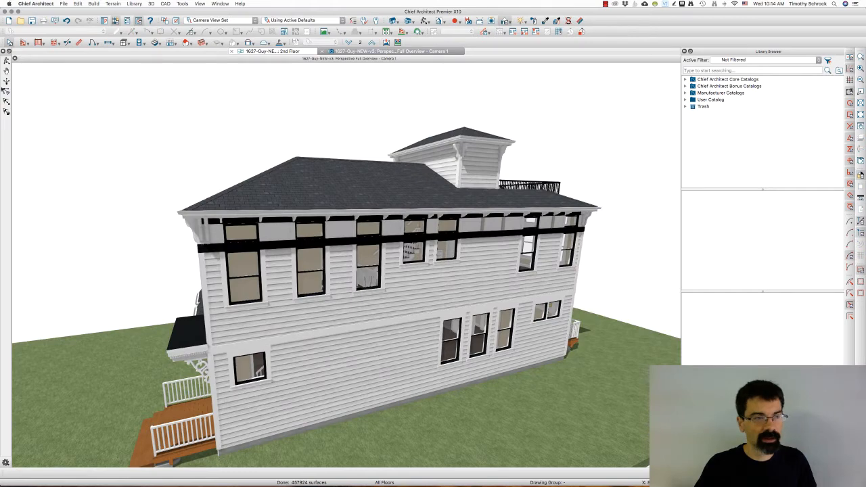
pyautogui.moveTo(136, 163); pyautogui.dragTo(346, 163)
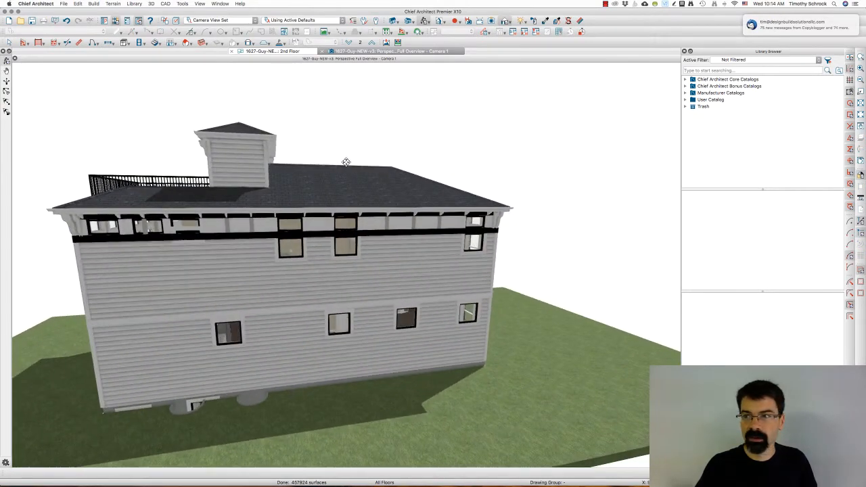
pyautogui.click(855, 4)
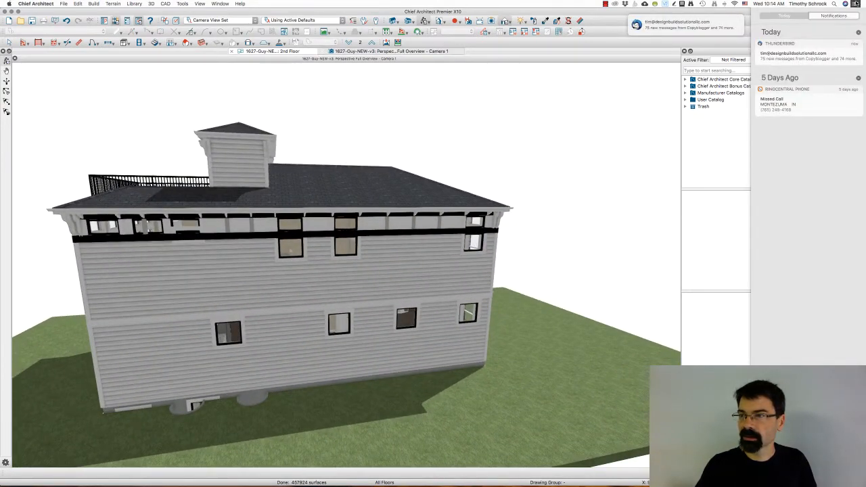
pyautogui.click(857, 6)
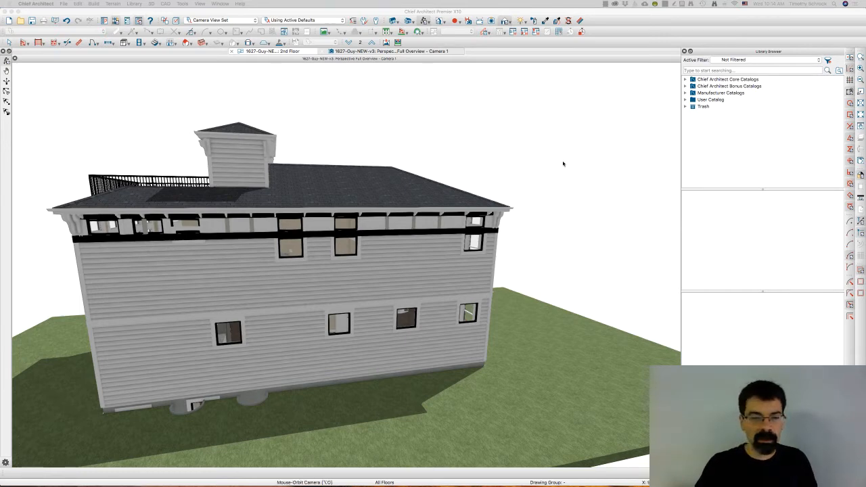
pyautogui.scroll(5, 164, 239)
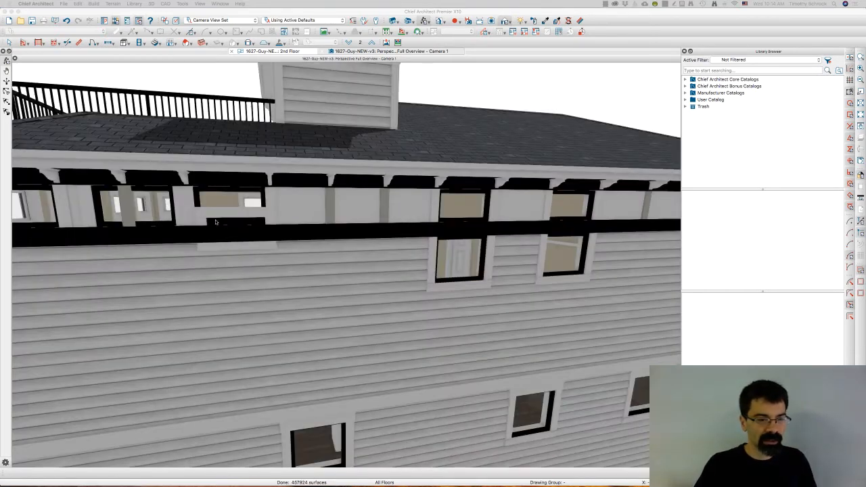
pyautogui.click(186, 230)
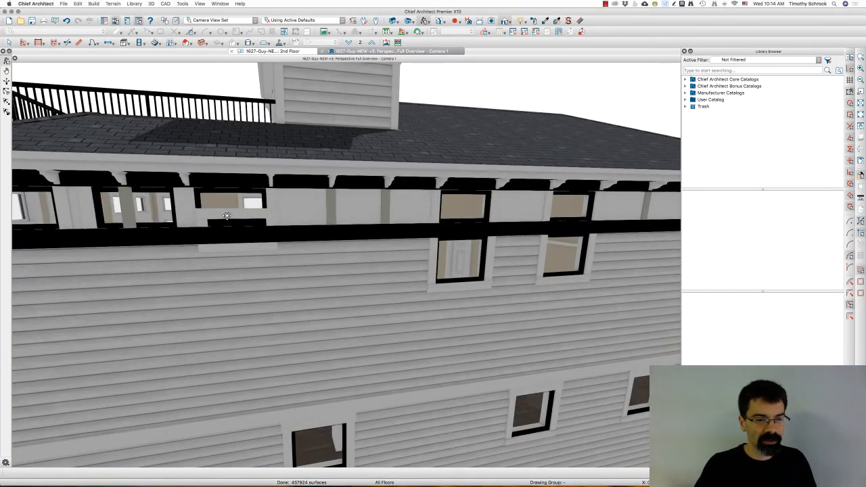
pyautogui.click(231, 227)
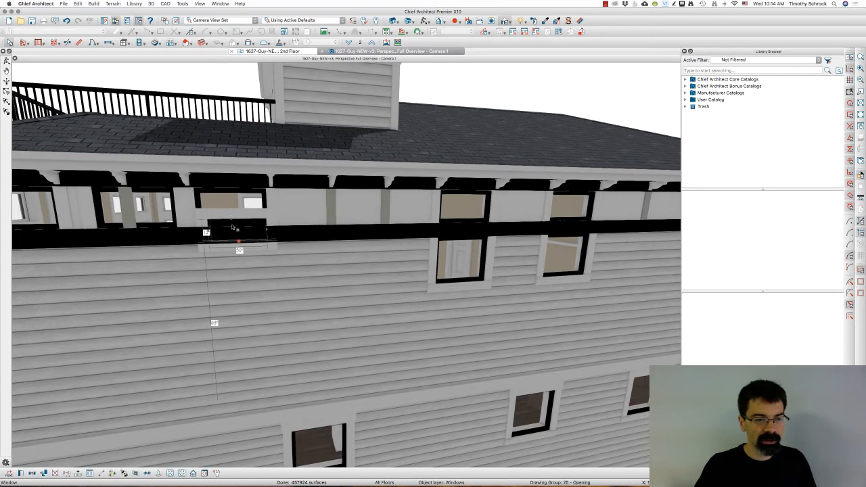
pyautogui.moveTo(236, 230); pyautogui.dragTo(234, 282)
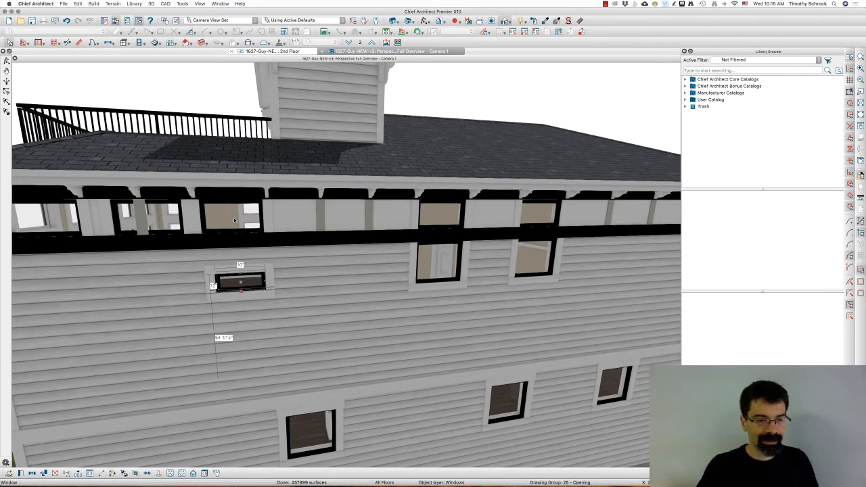
pyautogui.press('Escape')
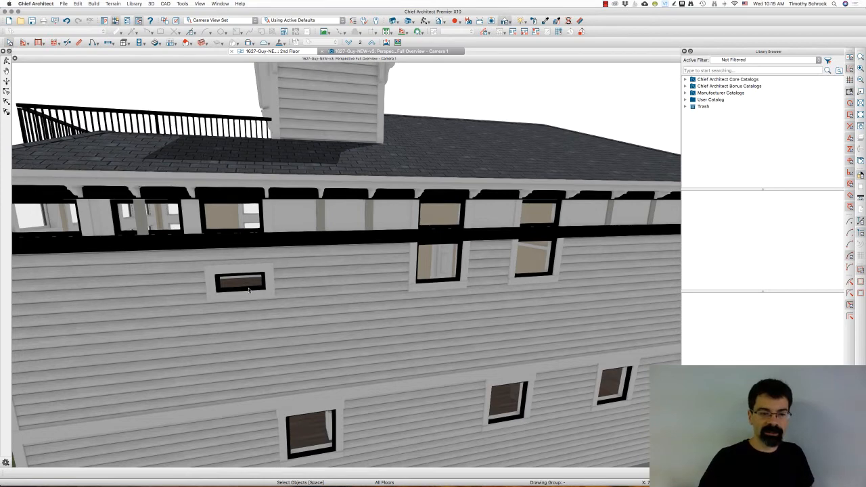
# - Check the vertical stacking level of the eaves window directly above the lowered window in its specification
pyautogui.click(249, 286)
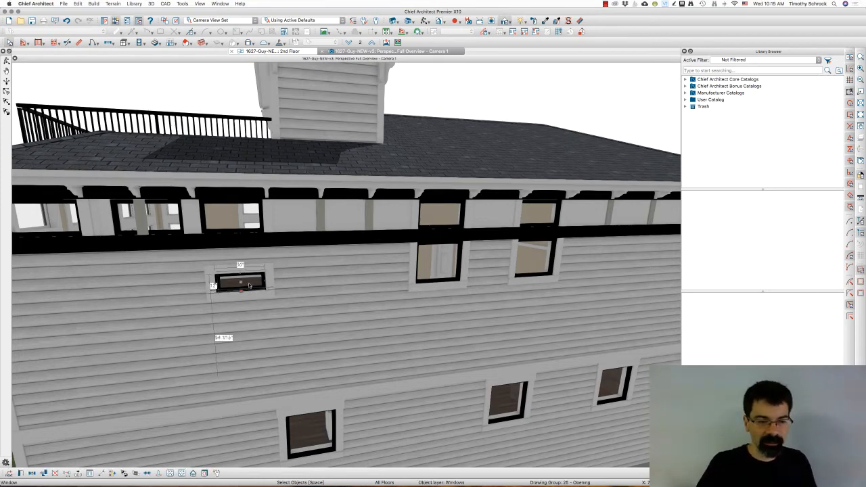
pyautogui.click(242, 225)
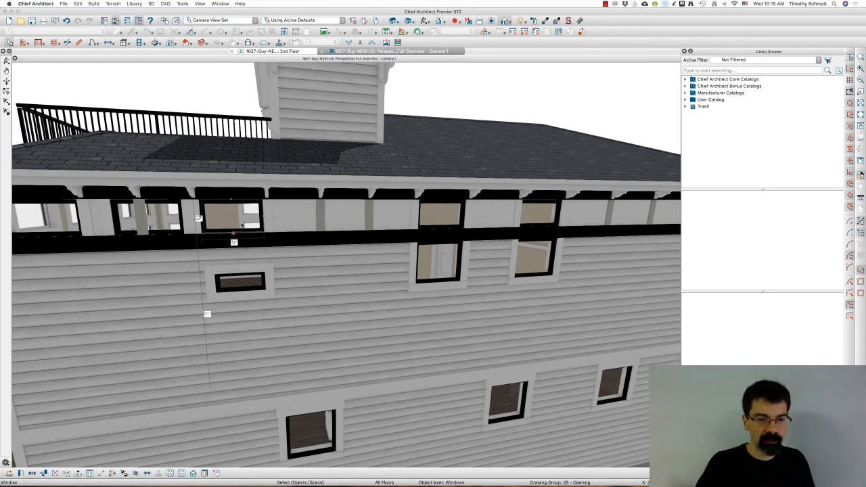
pyautogui.doubleClick(241, 225)
pyautogui.click(264, 105)
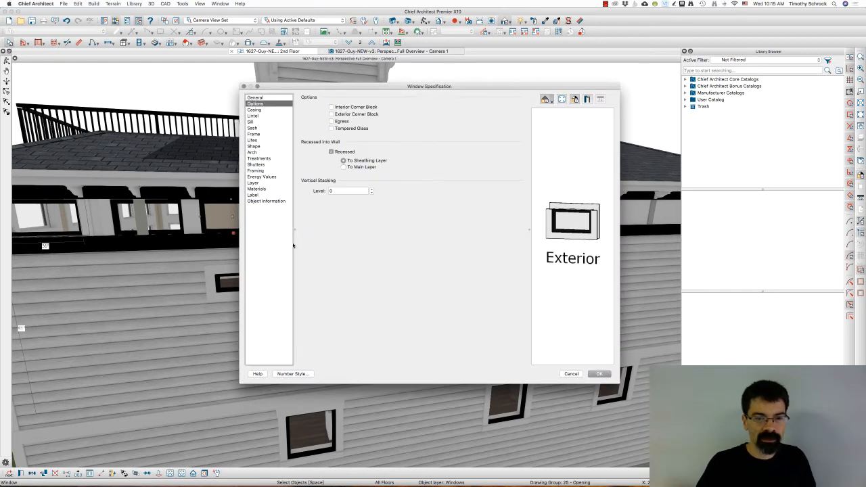
pyautogui.press('Escape')
# - Check the vertical stacking level of the lowered 12" high window in its specification
pyautogui.click(238, 286)
pyautogui.doubleClick(238, 283)
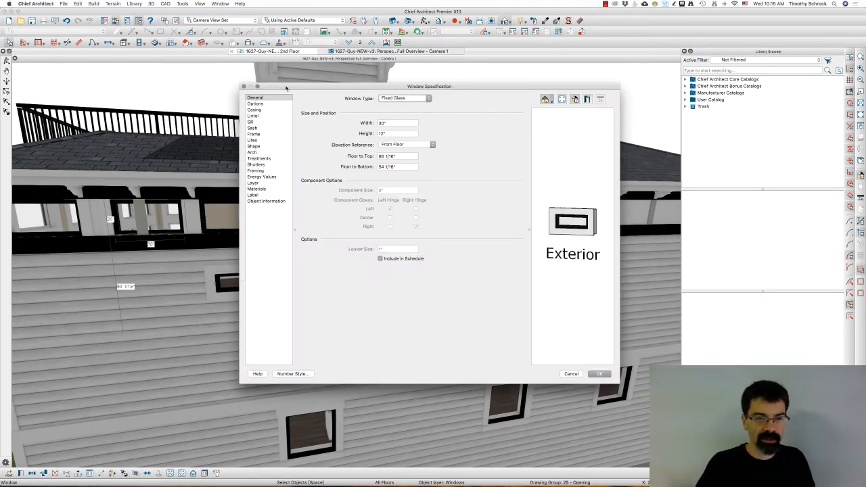
pyautogui.click(278, 109)
pyautogui.press('Up')
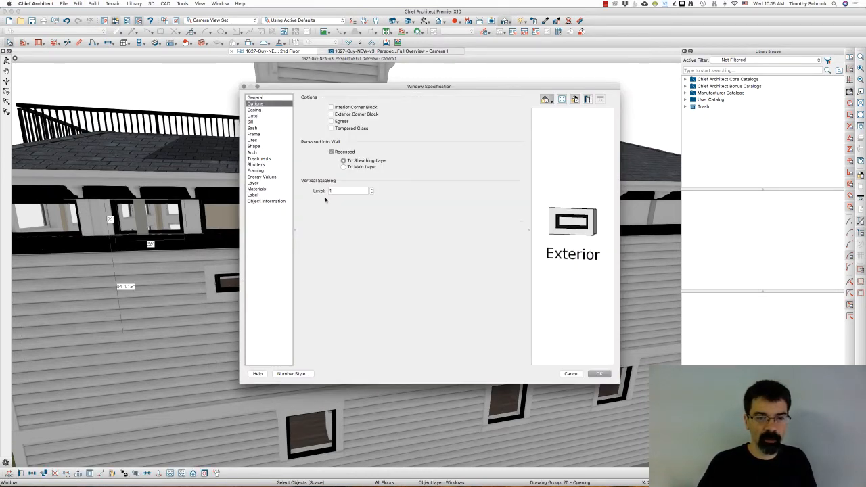
pyautogui.press('Escape')
pyautogui.press('Escape')
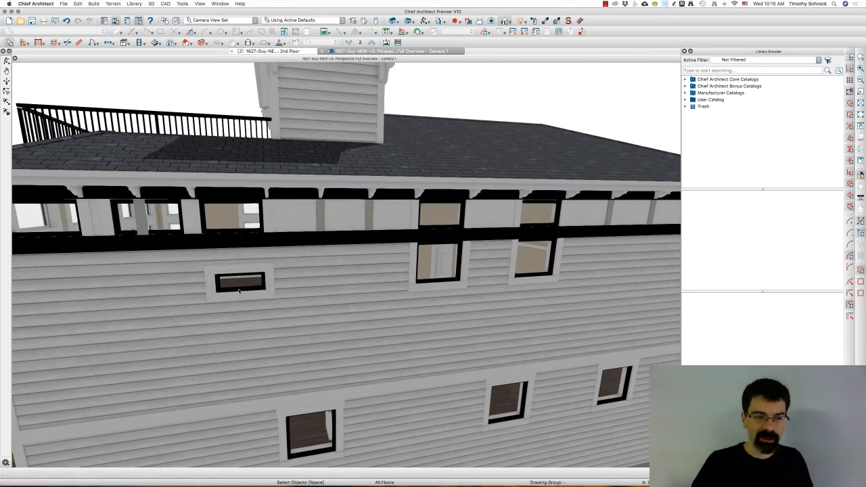
# - Check the pasted eaves window's vertical stacking level, and delete that window along with the lowered 12" high window
pyautogui.click(181, 220)
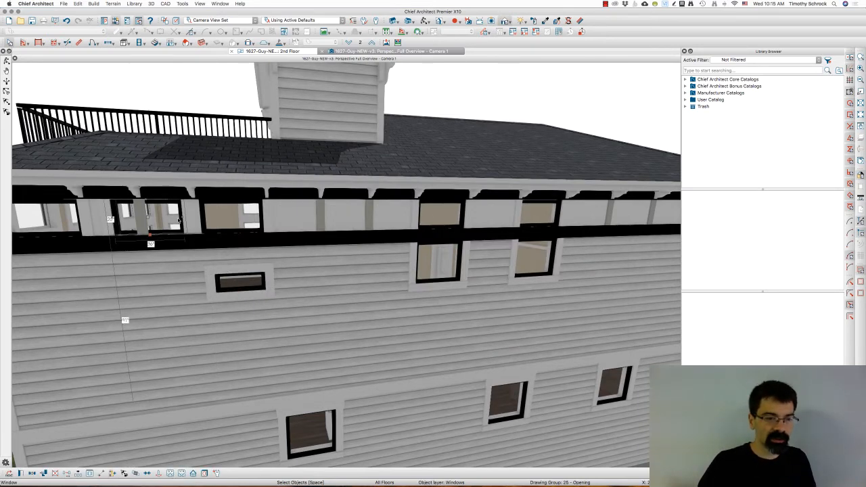
pyautogui.doubleClick(180, 220)
pyautogui.click(268, 103)
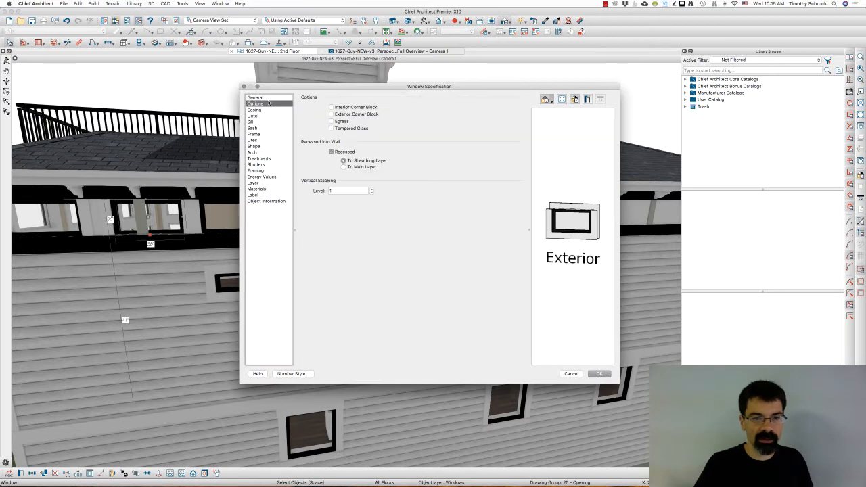
pyautogui.click(576, 375)
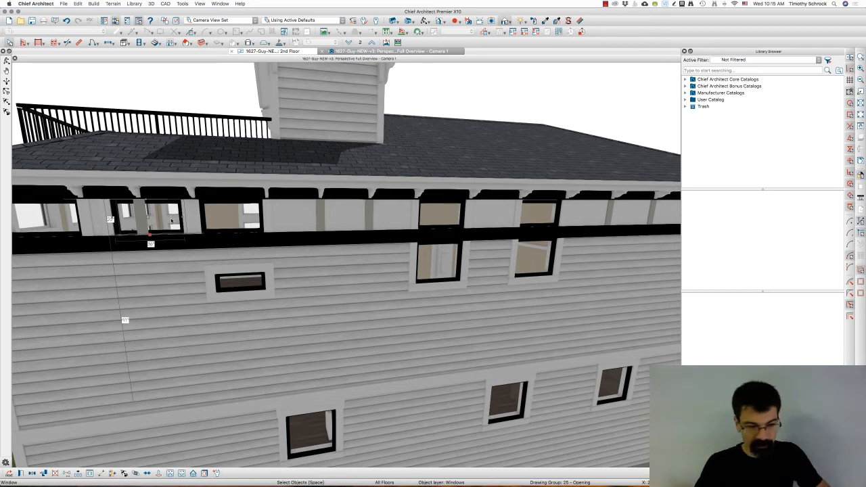
pyautogui.click(238, 287)
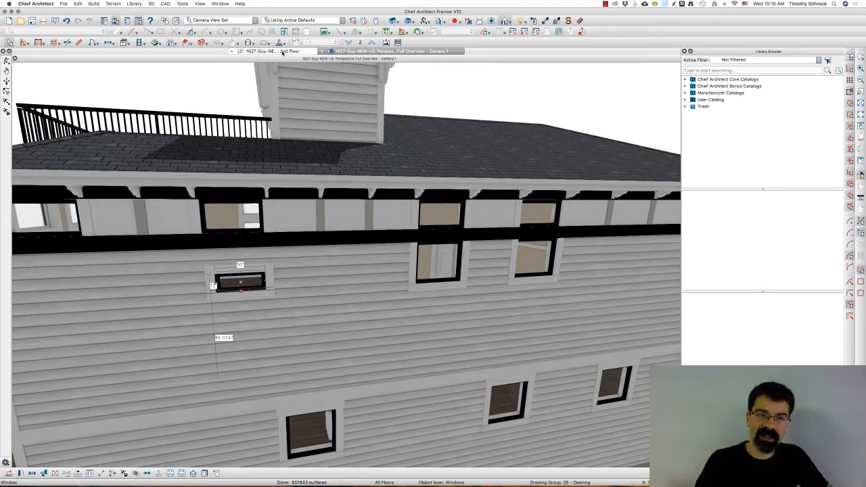
pyautogui.press('Delete')
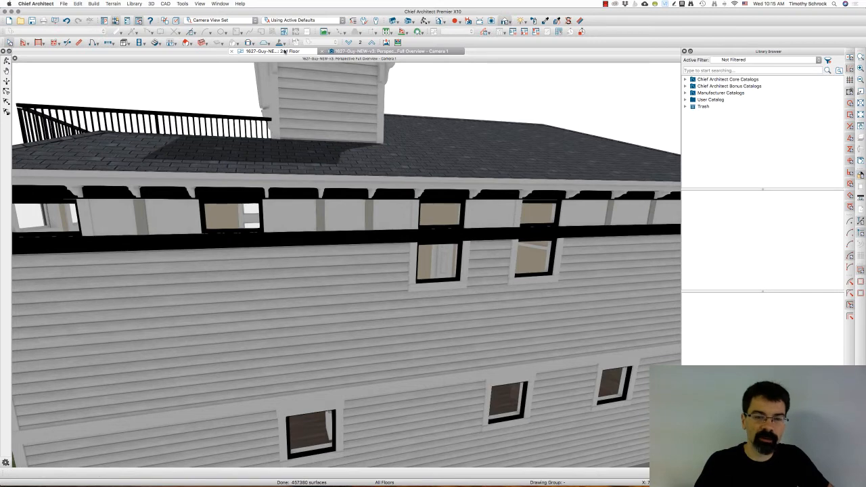
# - Return to the second-floor plan and set the default vertical stacking level for windows to 0
pyautogui.click(284, 52)
pyautogui.scroll(-3, 253, 297)
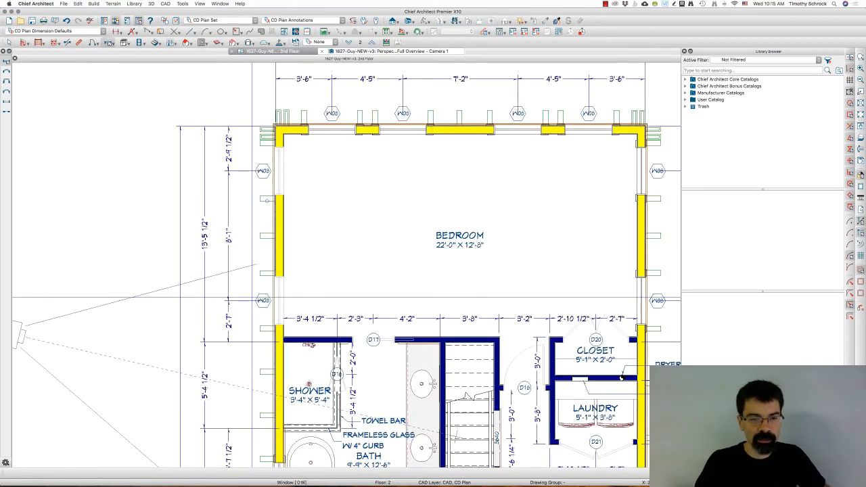
pyautogui.scroll(-3, 253, 298)
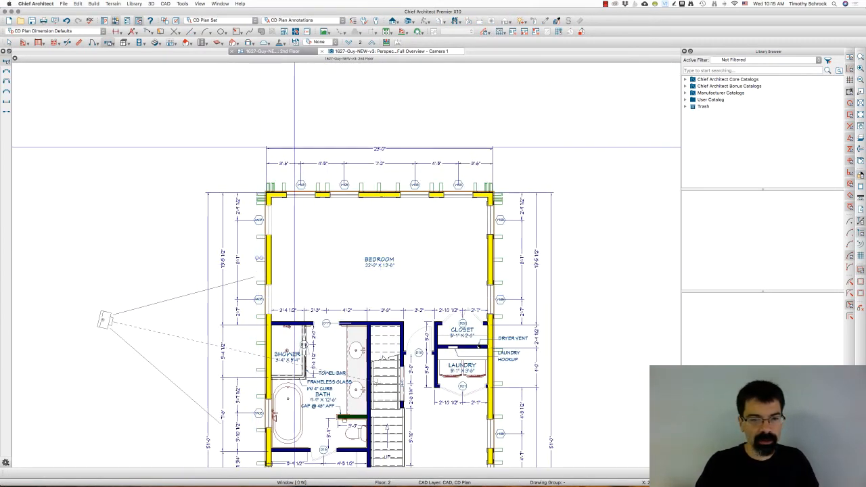
pyautogui.scroll(-1, 303, 116)
pyautogui.scroll(-1, 302, 116)
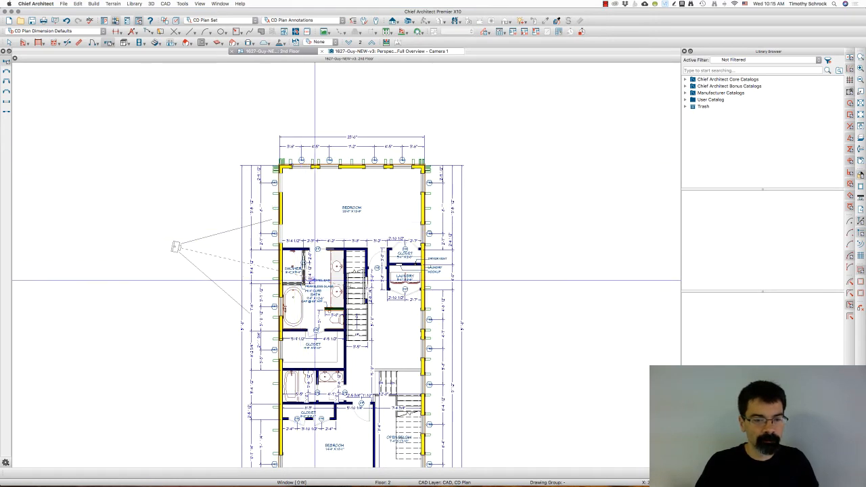
pyautogui.scroll(-1, 300, 165)
pyautogui.scroll(1, 306, 271)
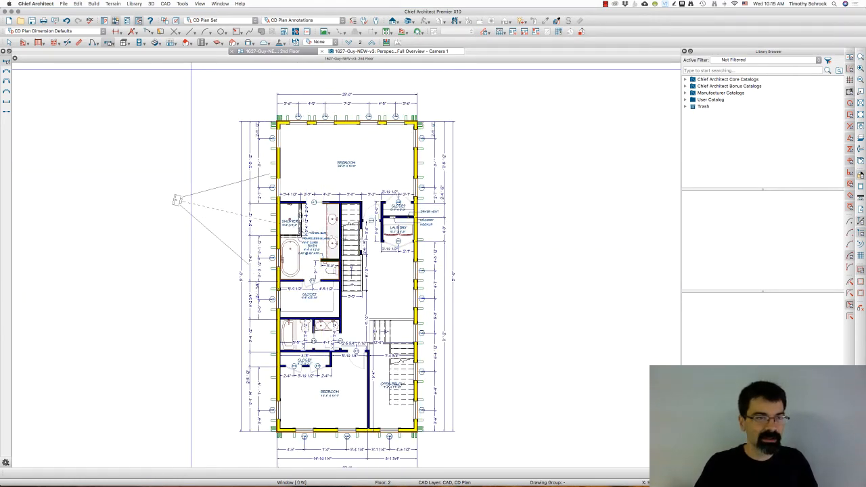
pyautogui.doubleClick(110, 45)
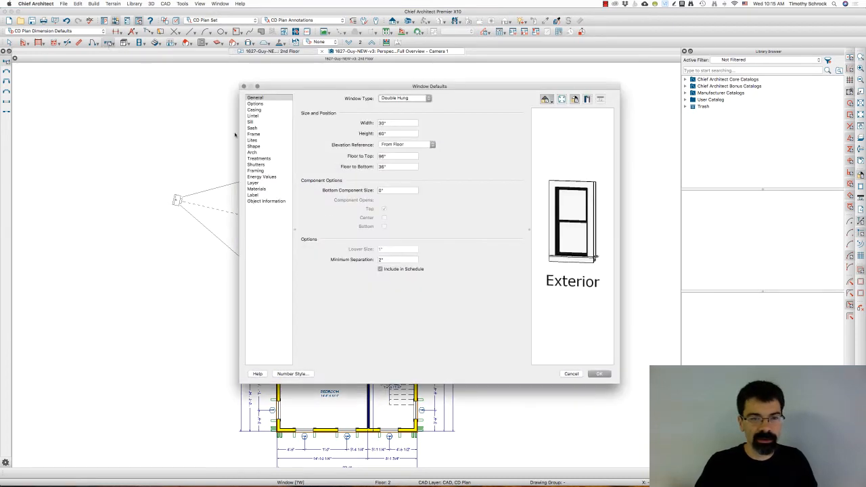
pyautogui.click(262, 104)
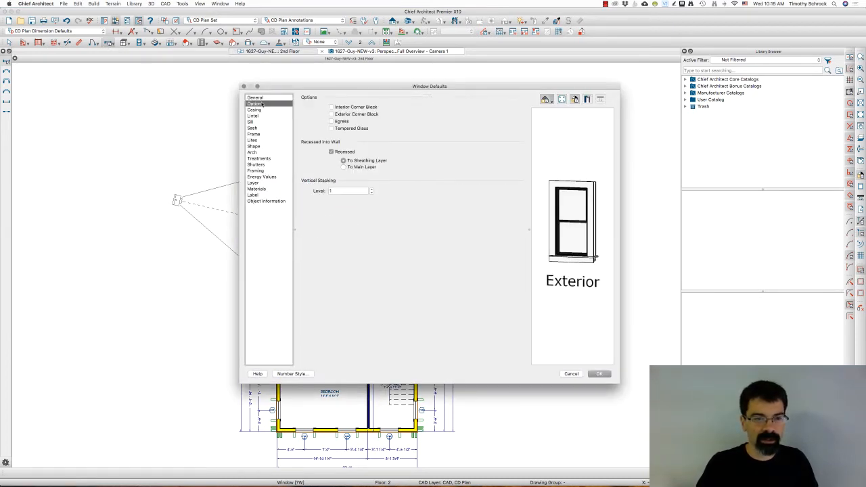
pyautogui.click(370, 193)
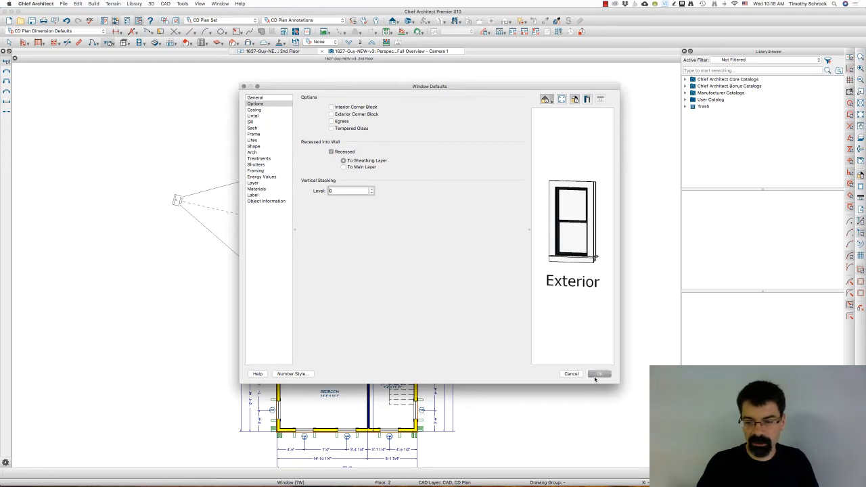
pyautogui.click(598, 374)
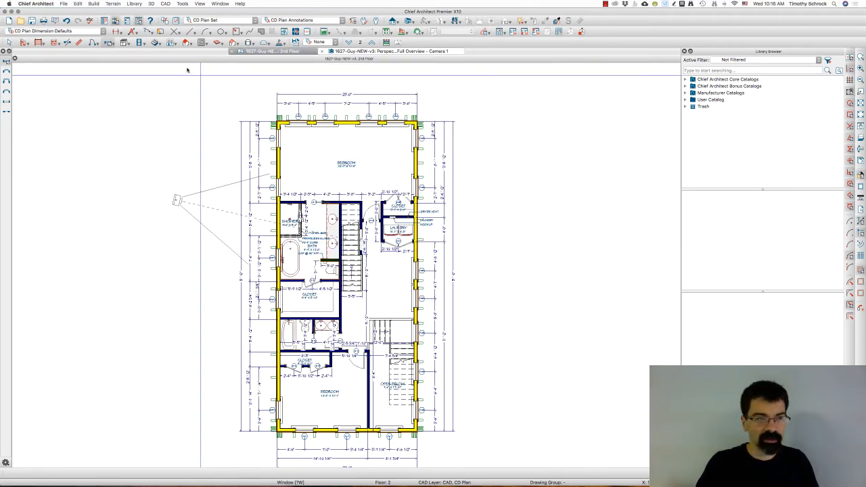
# - Select all windows of the second-floor plan together with the Window tool
pyautogui.click(109, 43)
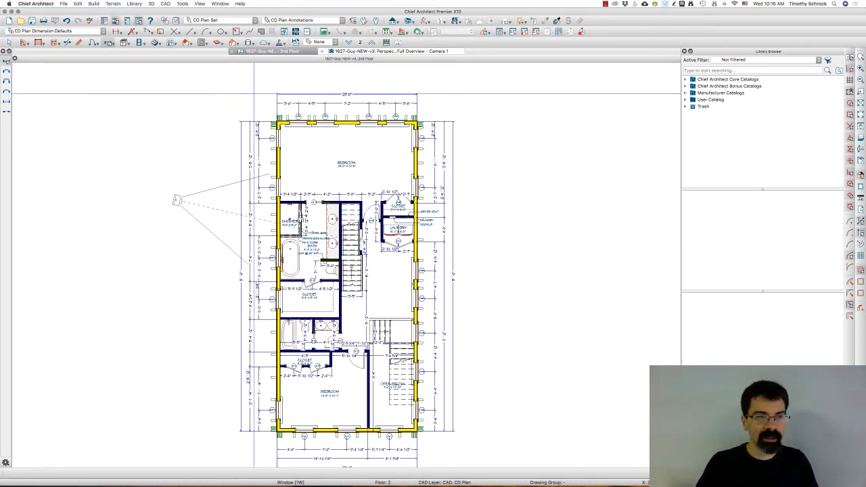
pyautogui.moveTo(256, 98); pyautogui.dragTo(454, 439)
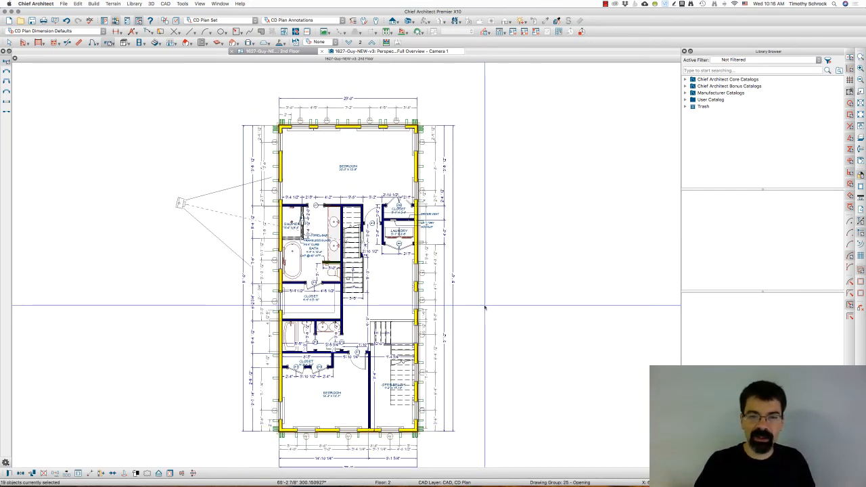
pyautogui.click(110, 43)
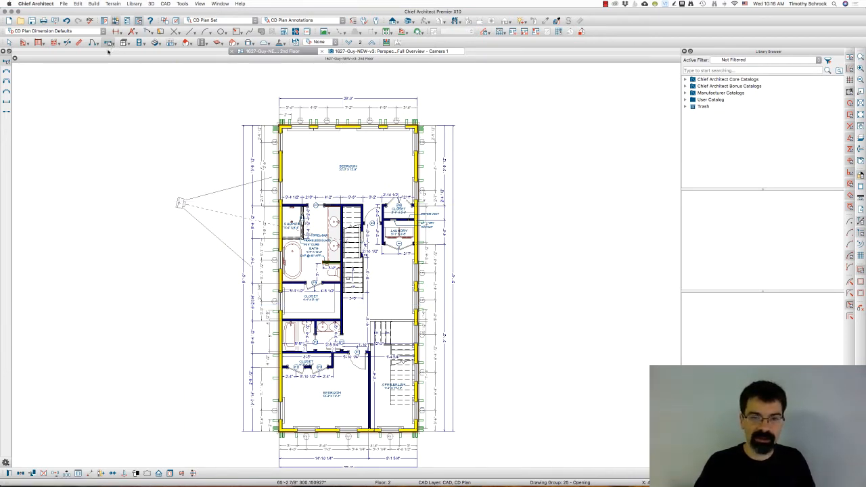
# - Set the plan-view label X offset to 12" for all the selected second-floor windows
pyautogui.click(362, 155)
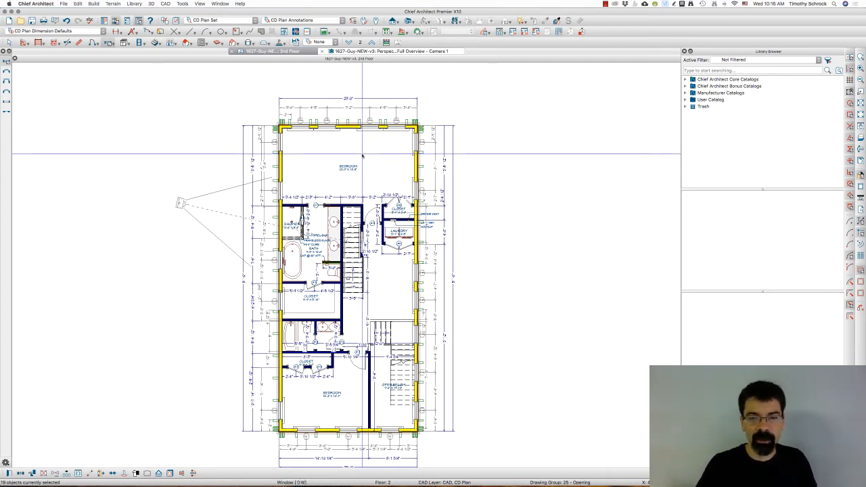
pyautogui.moveTo(363, 156); pyautogui.dragTo(361, 169)
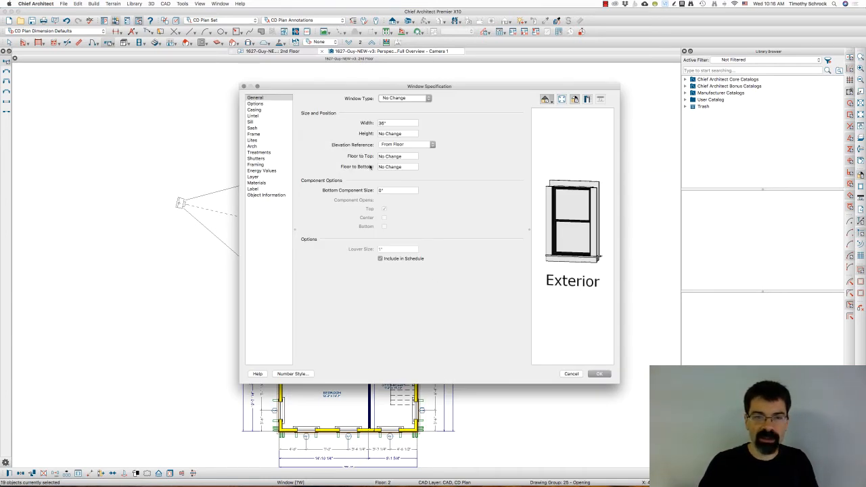
pyautogui.click(254, 188)
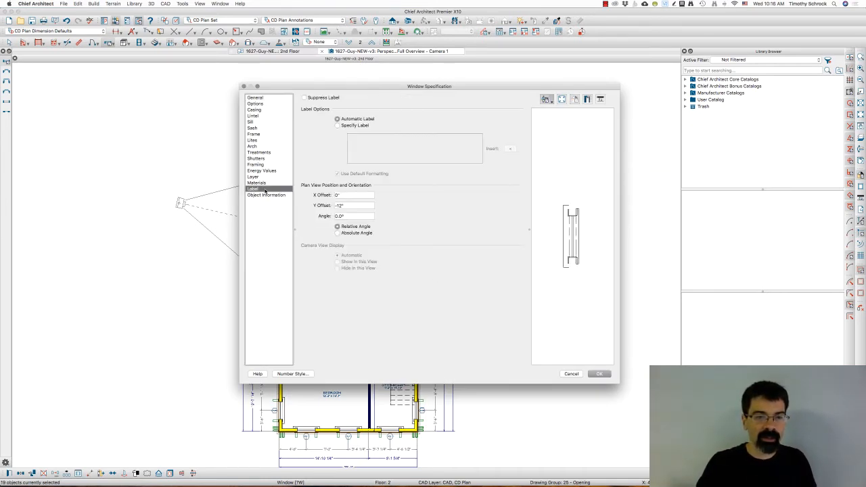
pyautogui.click(333, 196)
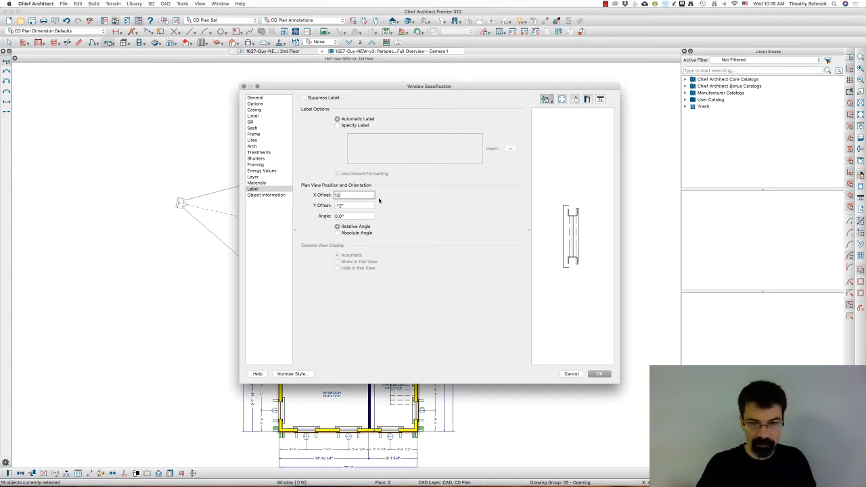
pyautogui.click(599, 375)
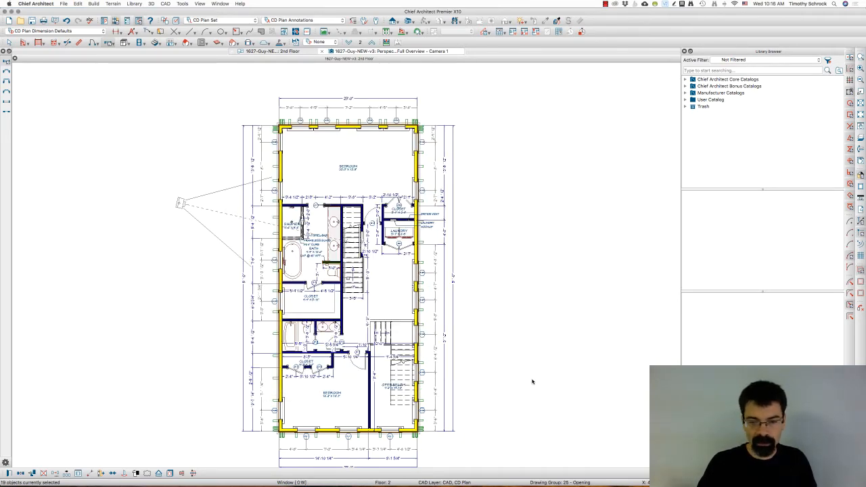
# - Examine the label placement of the stacked windows W08 and W09 in the exterior wall near the laundry
pyautogui.scroll(2, 409, 317)
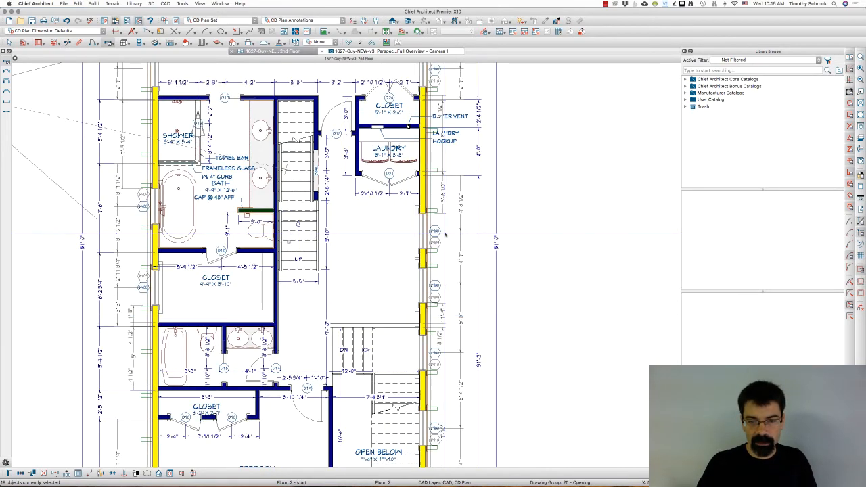
pyautogui.scroll(2, 415, 250)
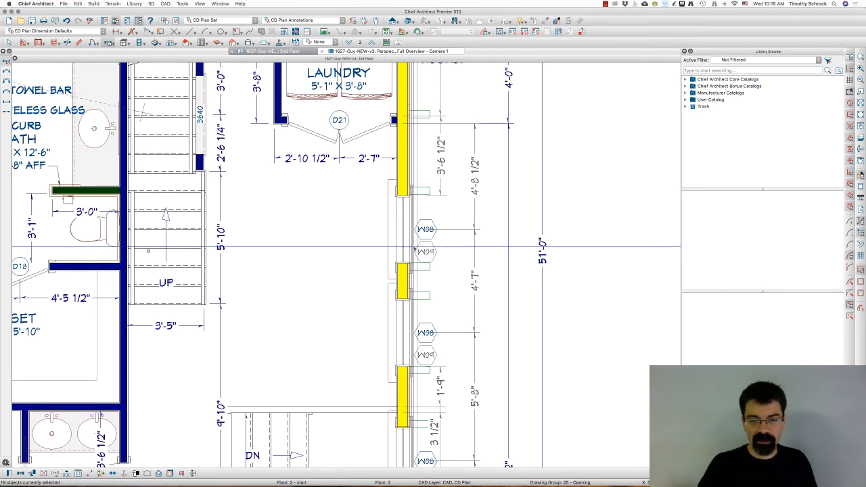
pyautogui.scroll(2, 434, 255)
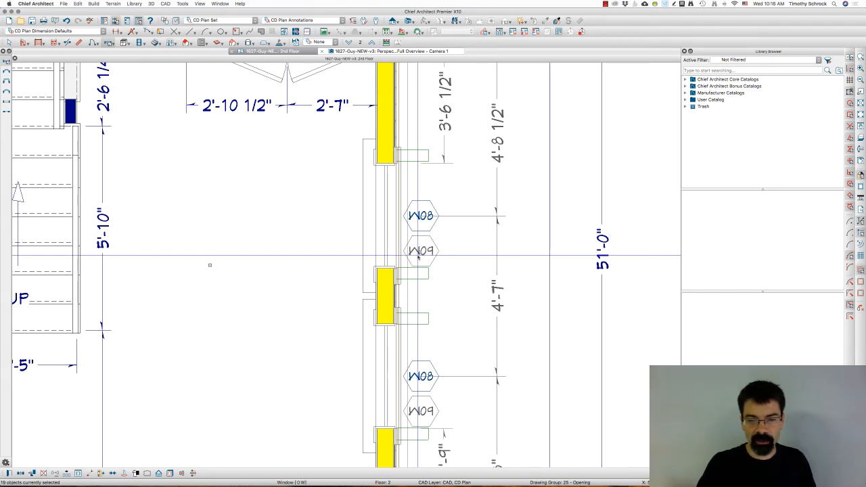
pyautogui.click(386, 215)
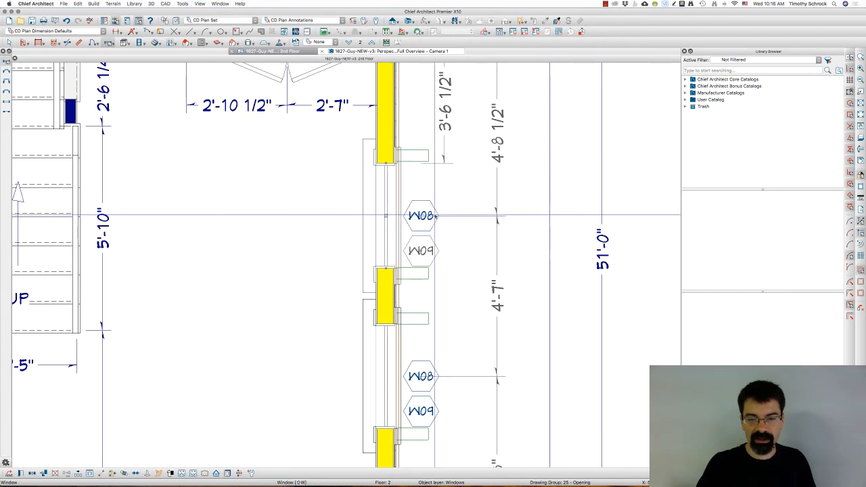
pyautogui.scroll(-3, 490, 242)
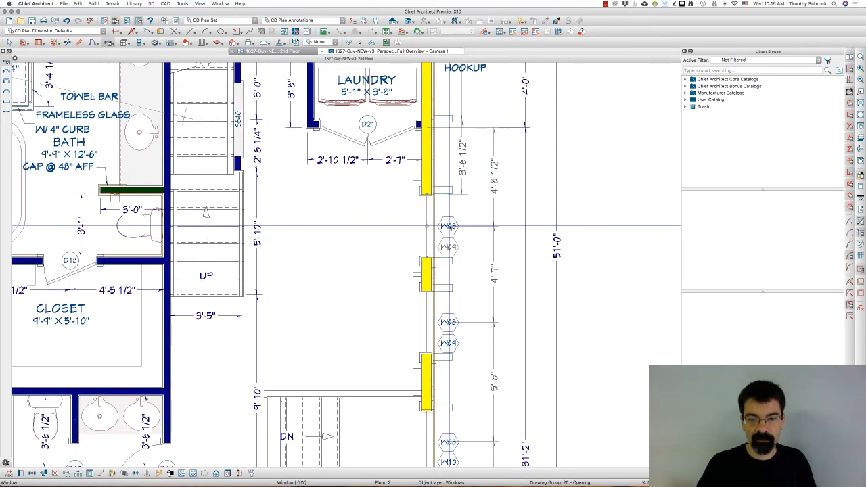
pyautogui.scroll(-4, 489, 242)
pyautogui.scroll(-2, 400, 292)
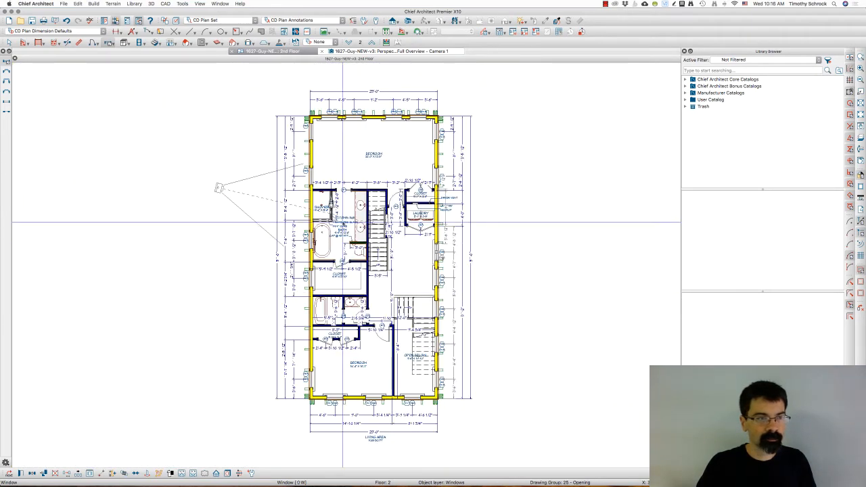
# - Set the default vertical stacking level for windows to 1
pyautogui.doubleClick(109, 44)
pyautogui.click(280, 104)
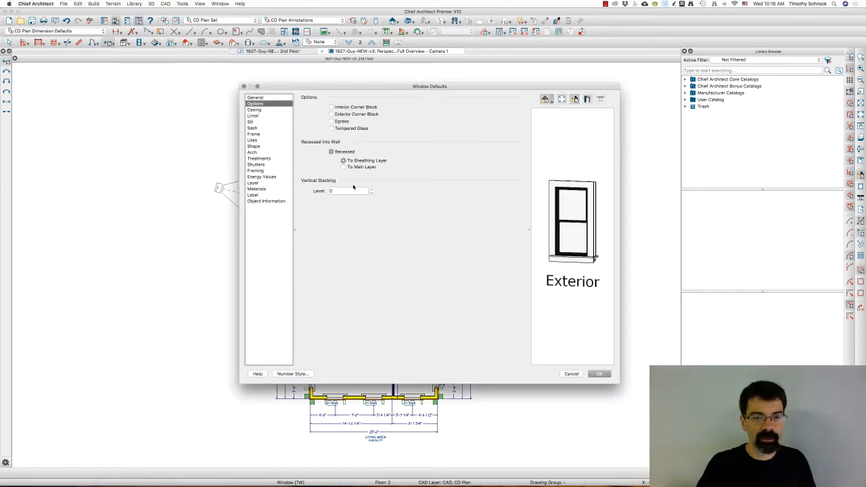
pyautogui.click(372, 191)
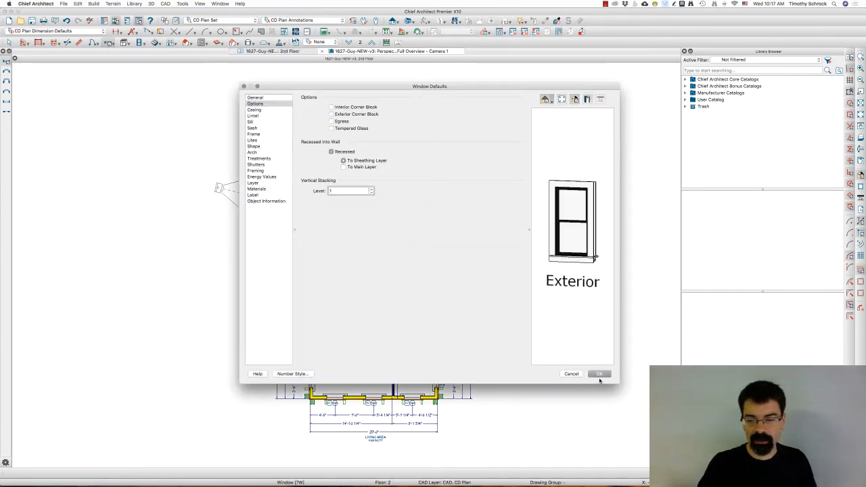
pyautogui.click(601, 376)
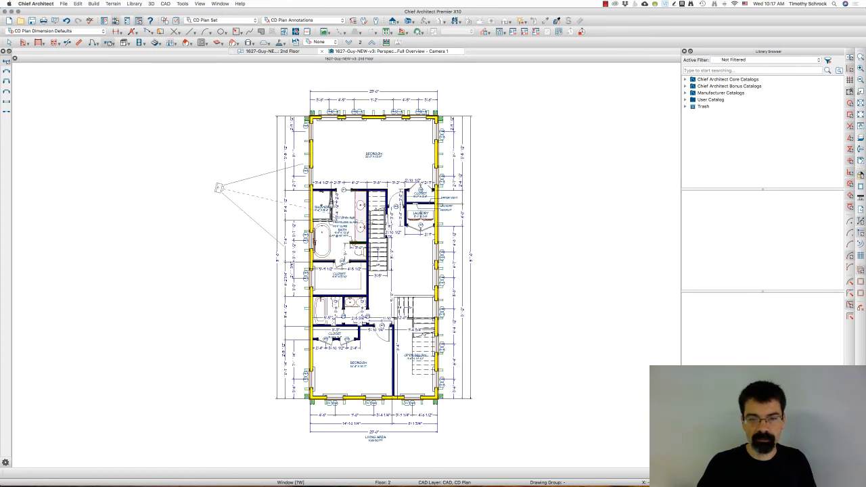
# - Select all stacking level 1 windows on the second floor and set their label offsets to X 12" and Y -24"
pyautogui.moveTo(248, 86); pyautogui.dragTo(495, 425)
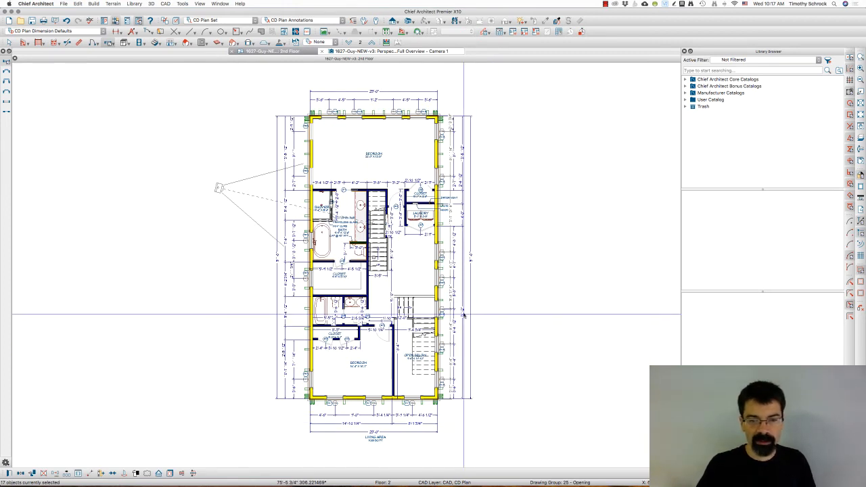
pyautogui.press('super+e')
pyautogui.click(254, 189)
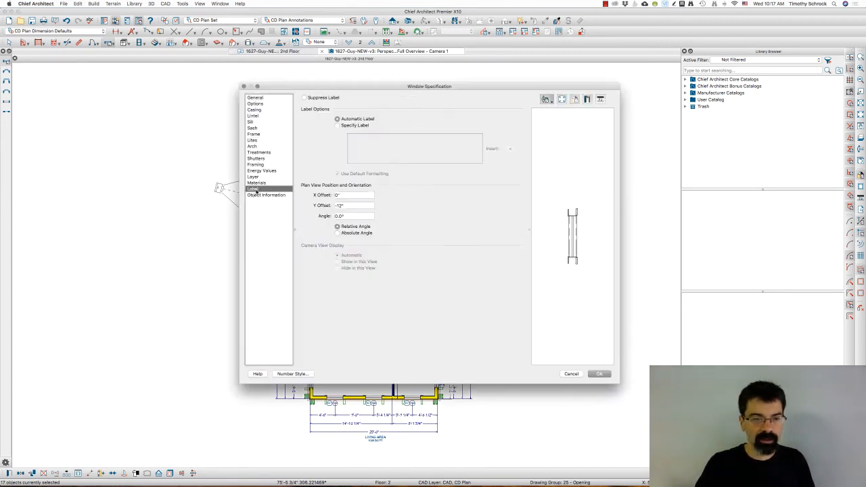
pyautogui.click(350, 194)
pyautogui.write('12')
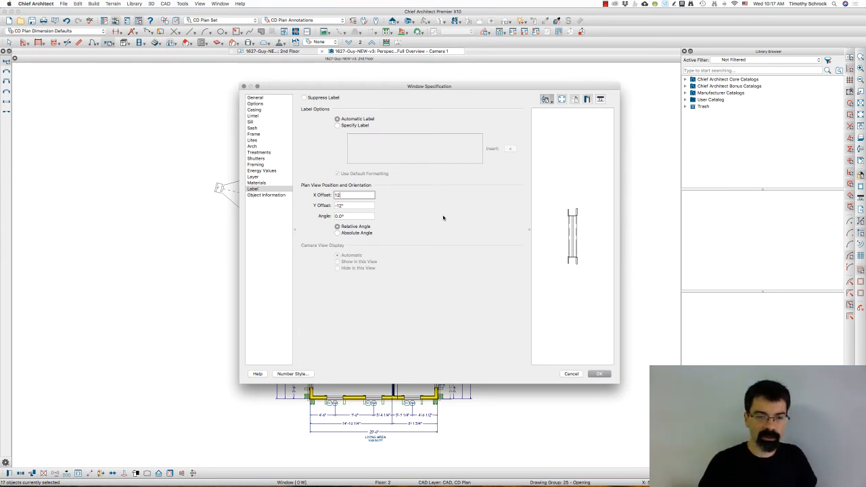
pyautogui.press('Tab')
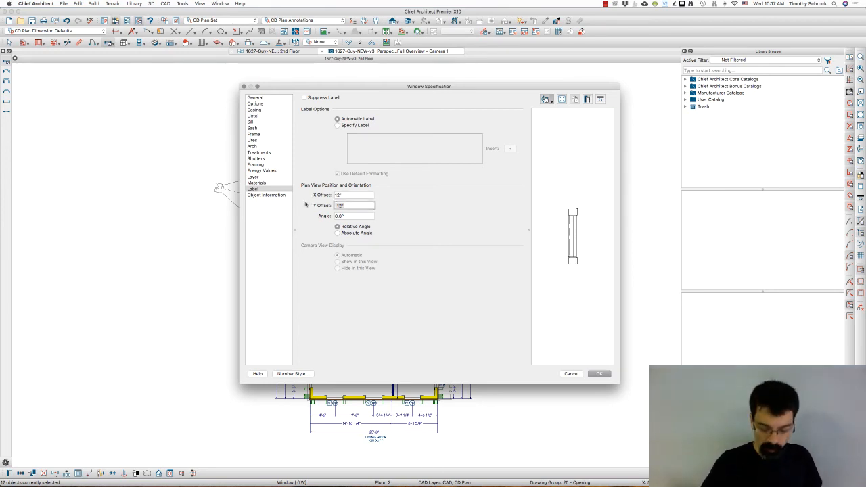
pyautogui.write('-24')
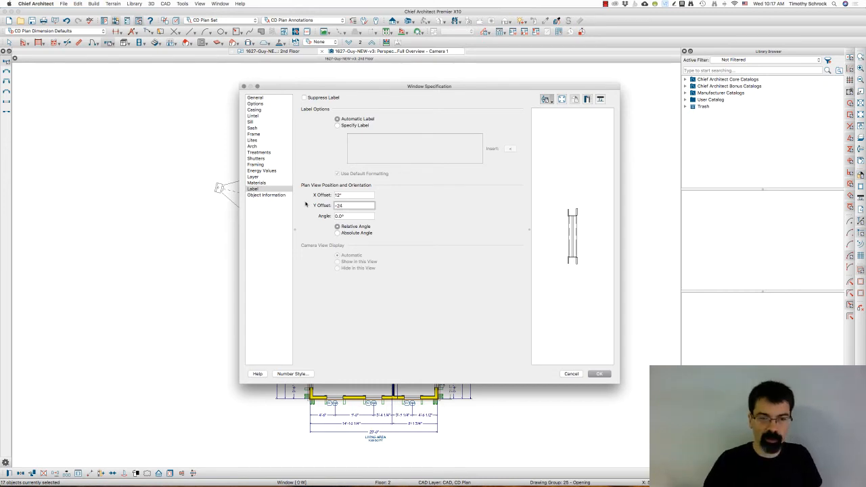
pyautogui.click(599, 374)
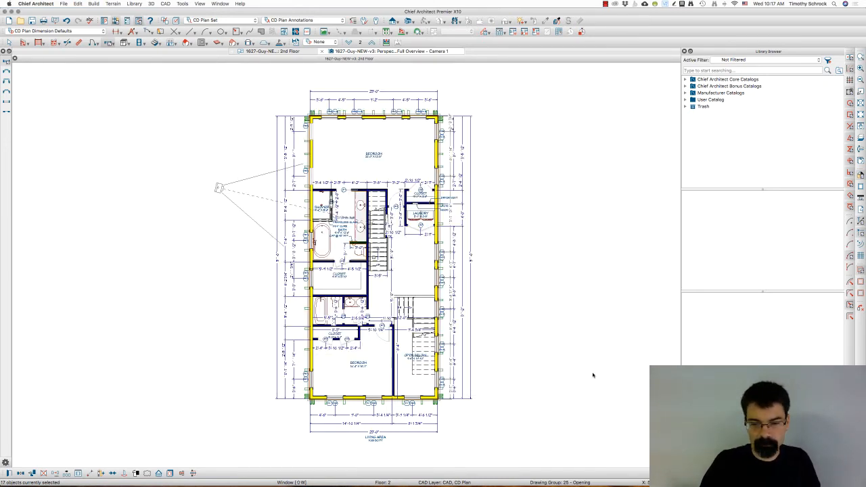
pyautogui.scroll(5, 479, 301)
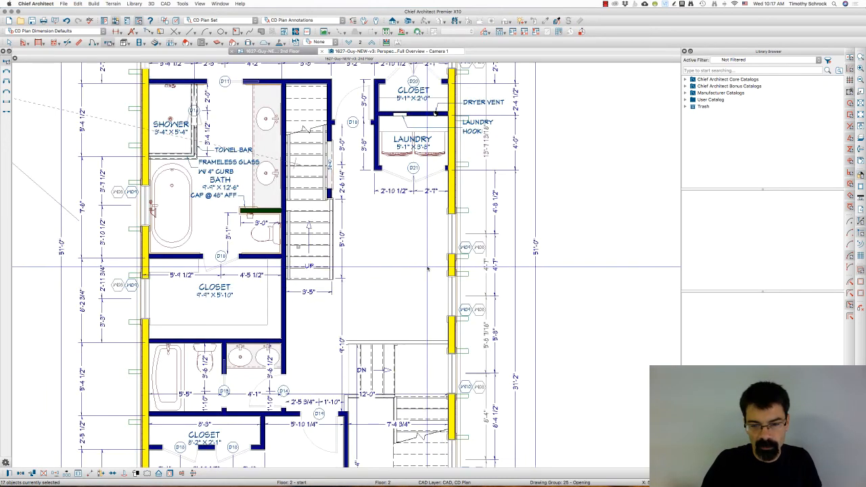
pyautogui.press('Escape')
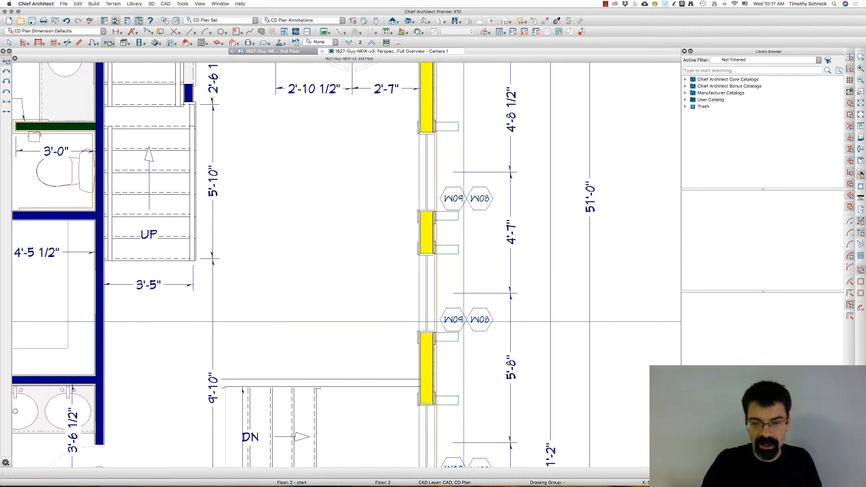
# - Set the default vertical stacking level for windows back to 0
pyautogui.scroll(-3, 463, 298)
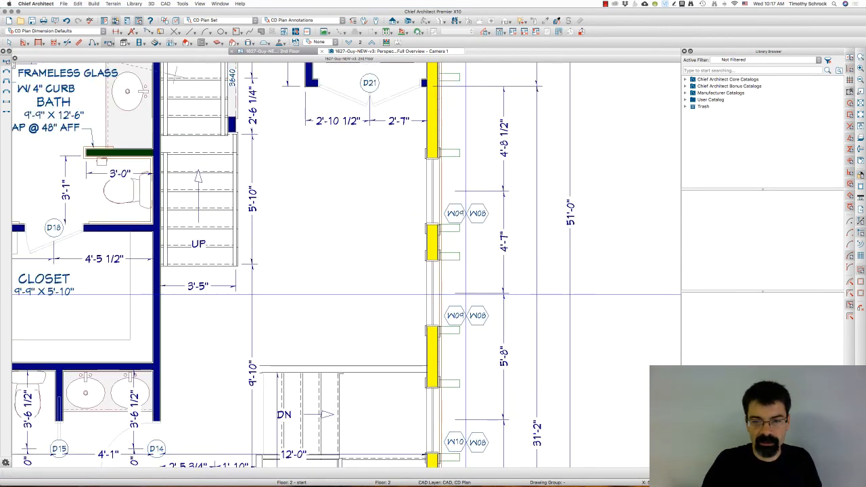
pyautogui.scroll(-2, 472, 271)
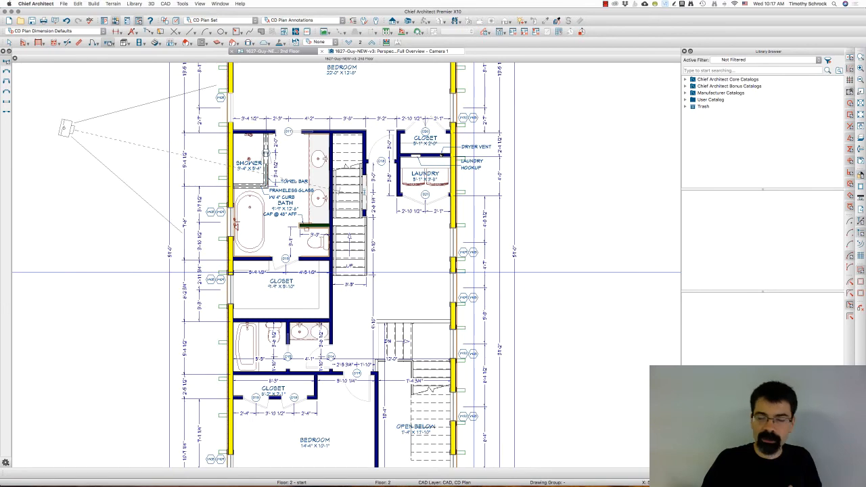
pyautogui.scroll(-3, 422, 268)
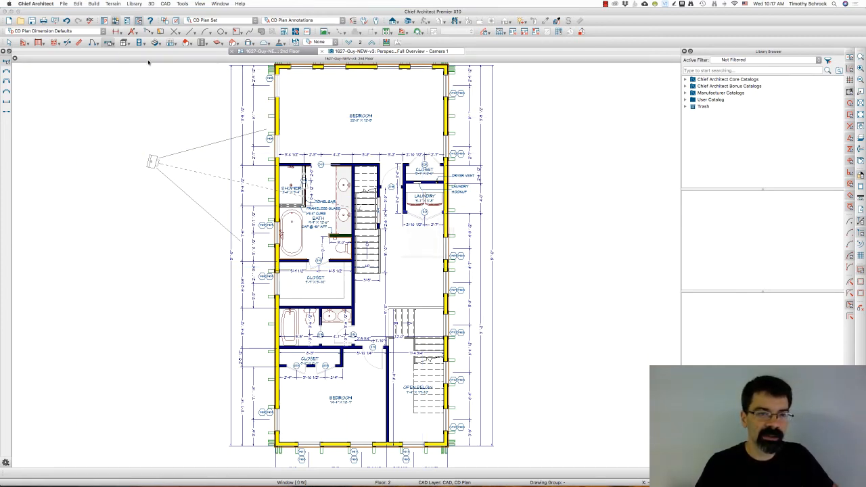
pyautogui.doubleClick(108, 42)
pyautogui.click(256, 104)
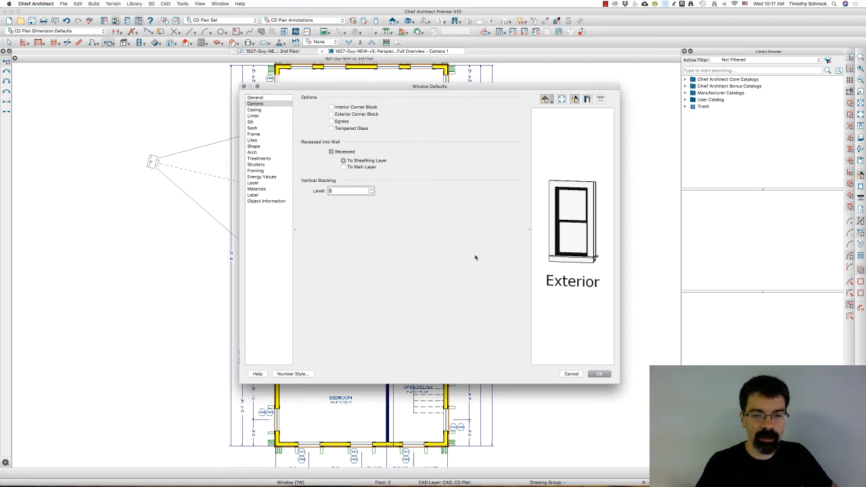
pyautogui.click(599, 374)
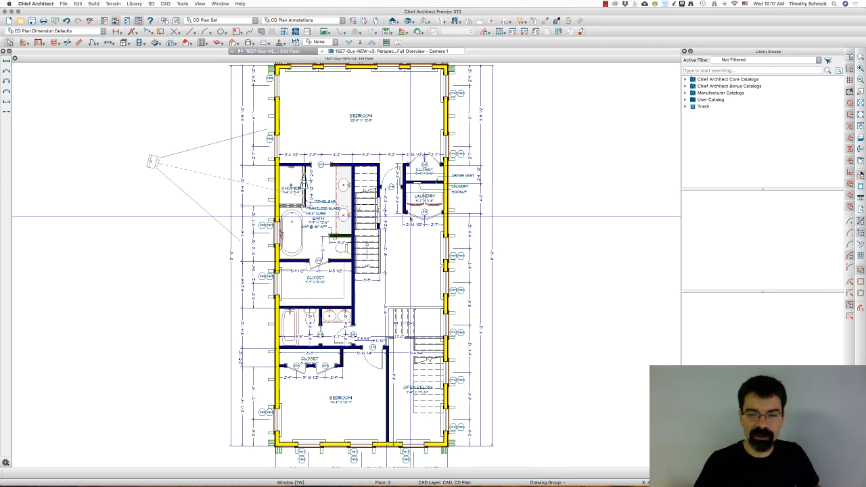
# - Check the laundry double door's general, options and casing specifications for a vertical stacking setting, and leave the door unchanged
pyautogui.click(415, 215)
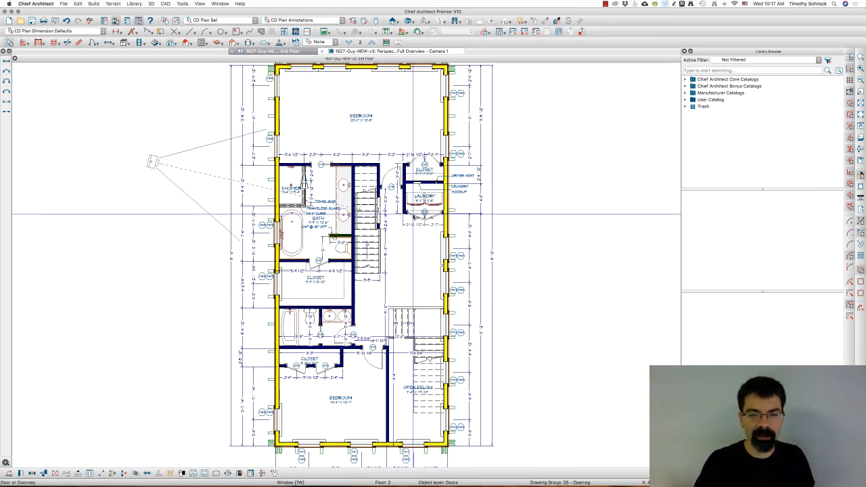
pyautogui.doubleClick(413, 215)
pyautogui.click(260, 103)
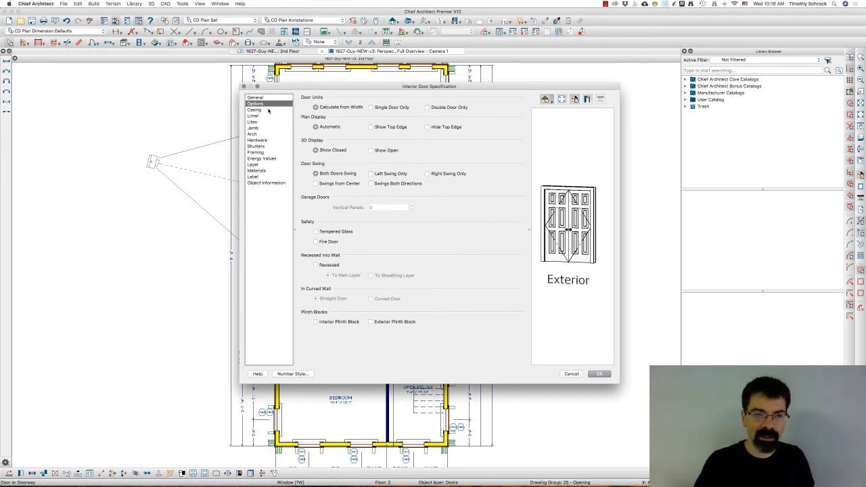
pyautogui.click(268, 109)
pyautogui.click(267, 104)
pyautogui.click(267, 98)
pyautogui.click(267, 104)
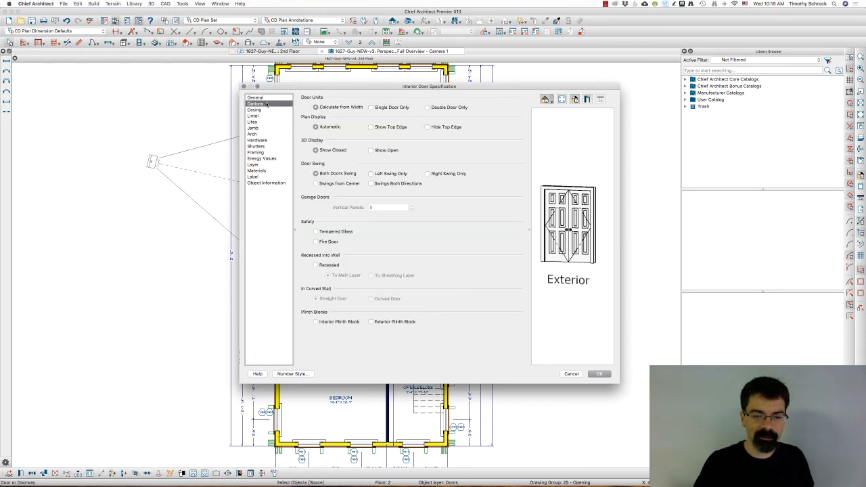
pyautogui.click(267, 110)
pyautogui.click(267, 103)
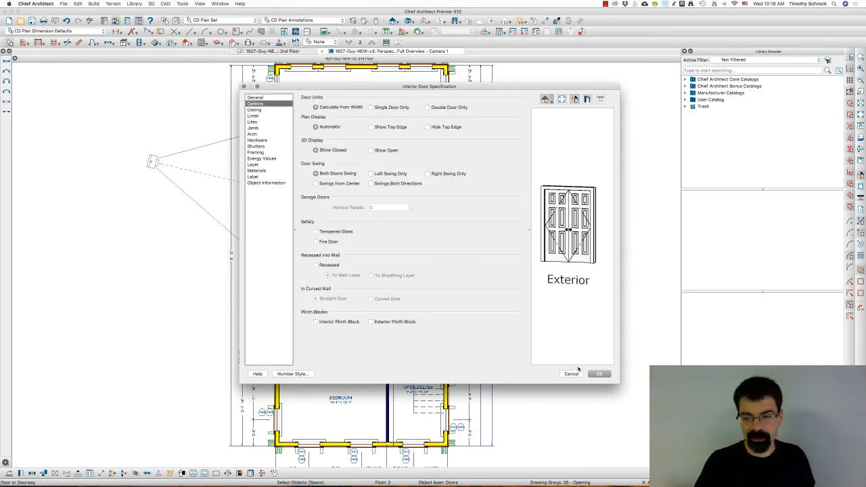
pyautogui.click(575, 373)
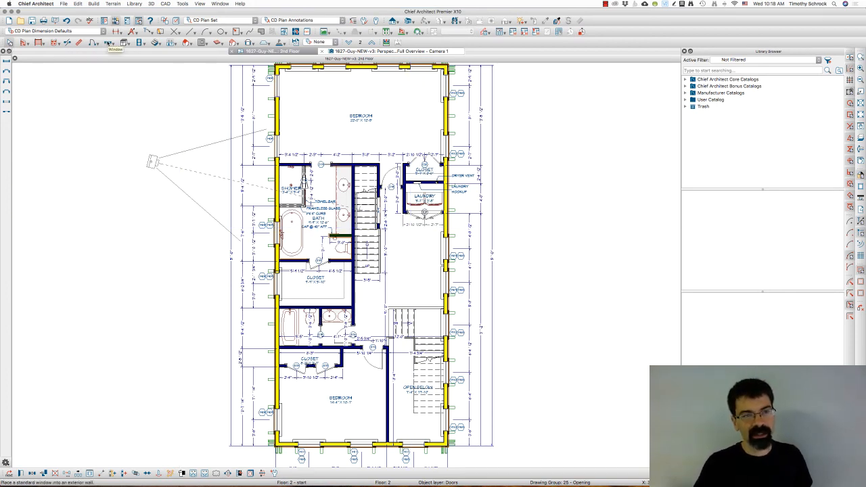
pyautogui.click(109, 42)
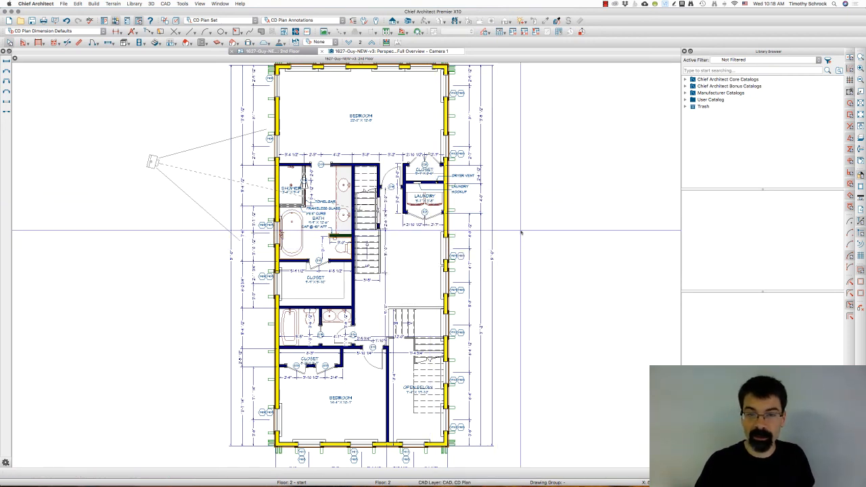
pyautogui.press('space')
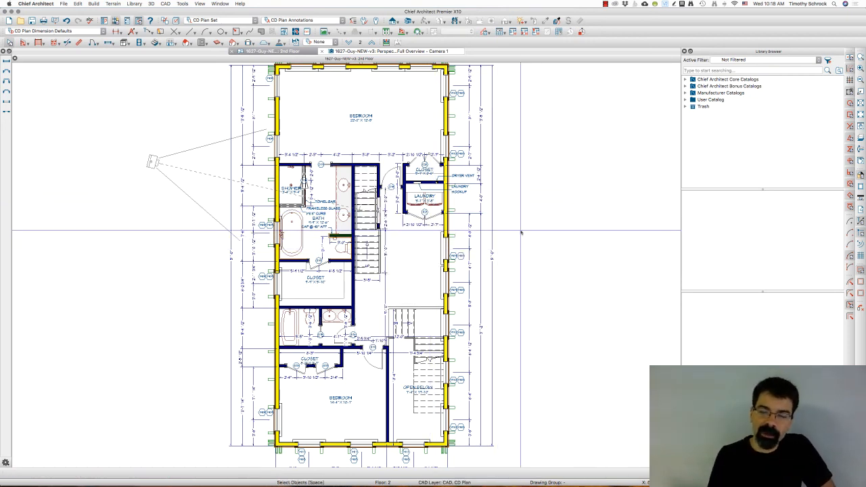